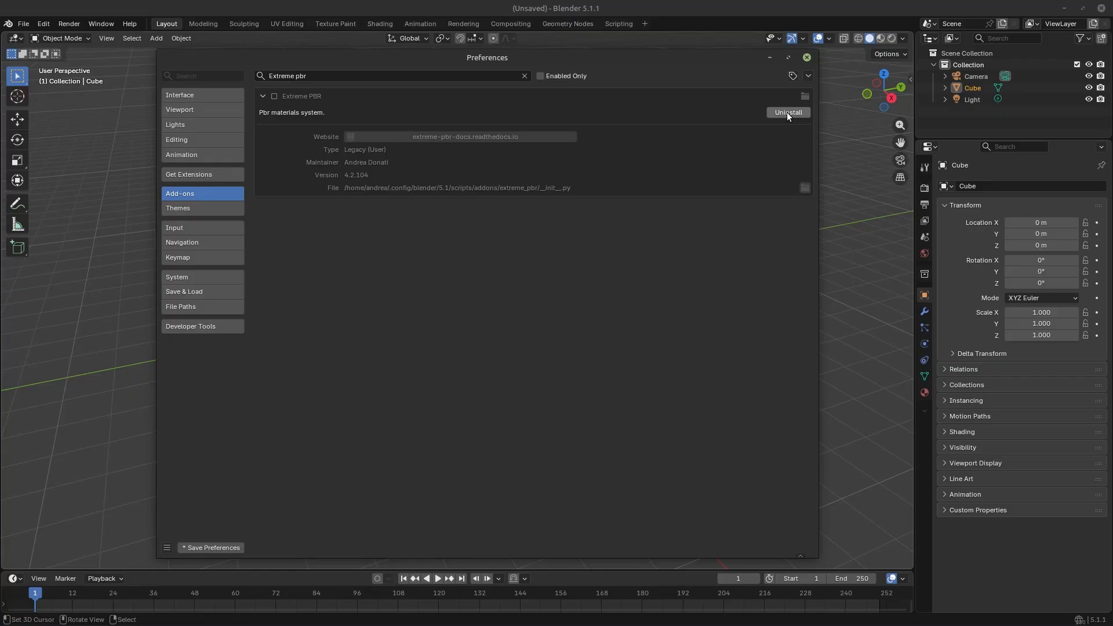
- Uninstall the legacy Extreme PBR add-on and save the preferences
click(755, 147)
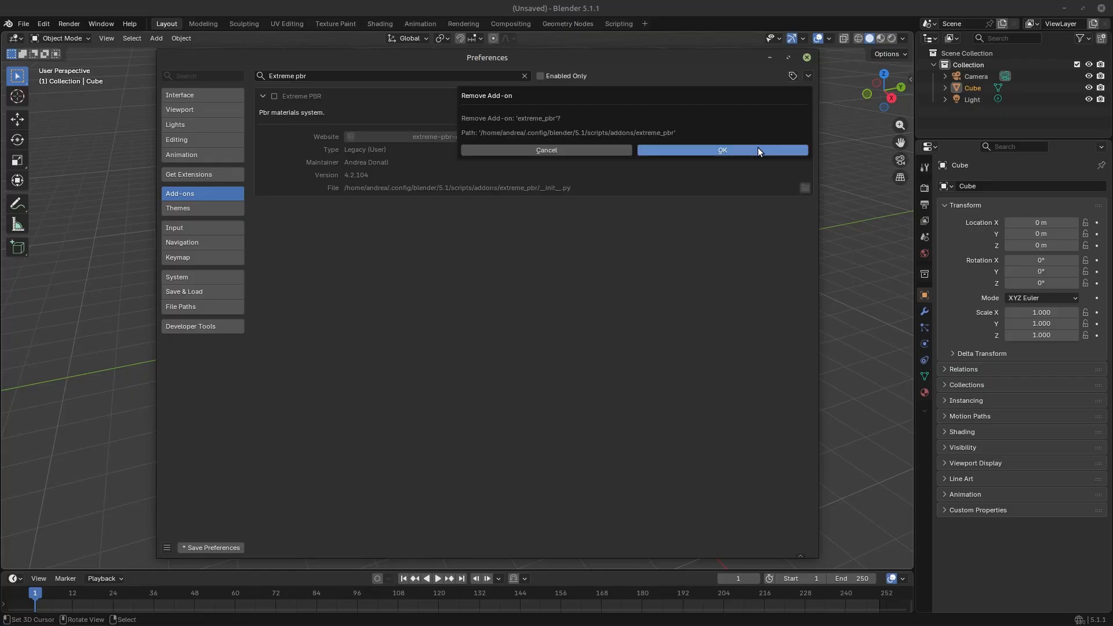
click(757, 147)
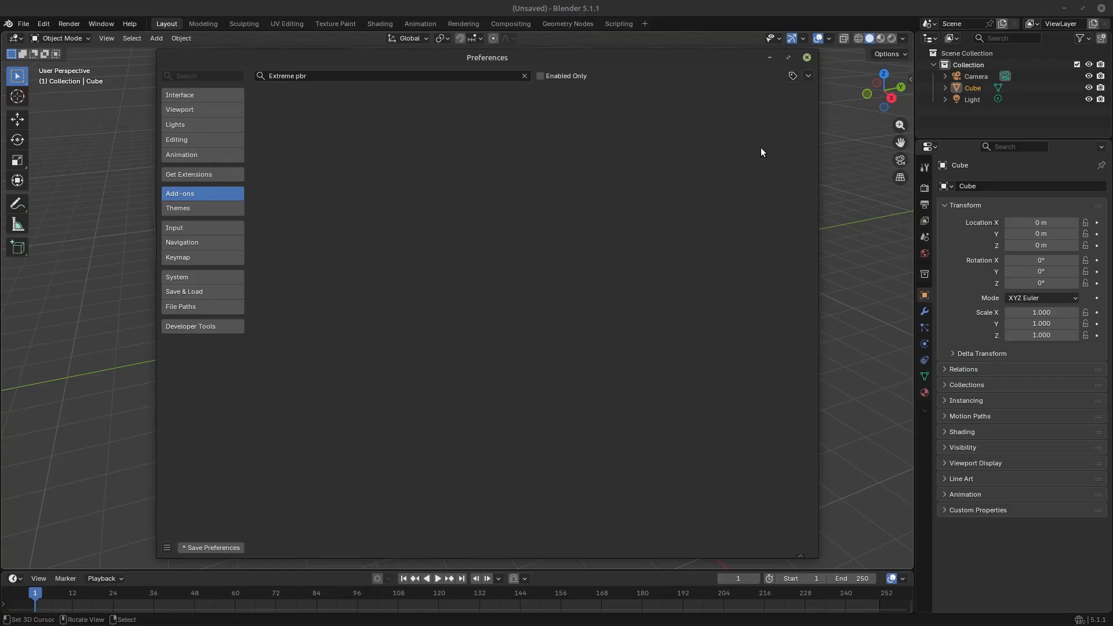
click(214, 547)
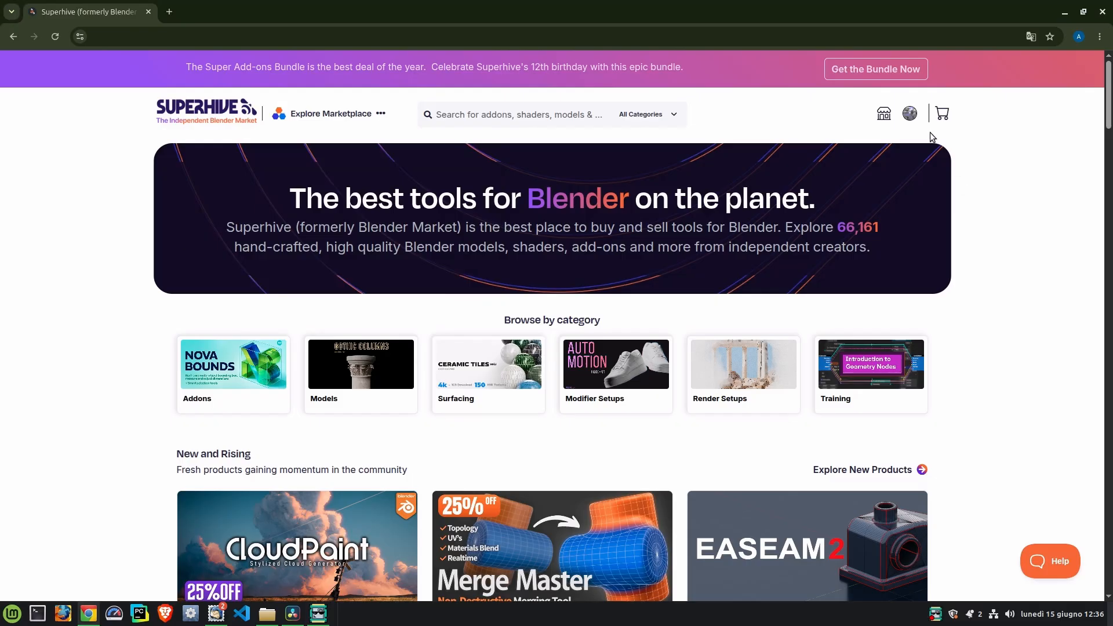
- Switch to the Superhive site in the browser, open the account's orders and drop the Extreme Pbr Nexus extension into Blender
click(910, 114)
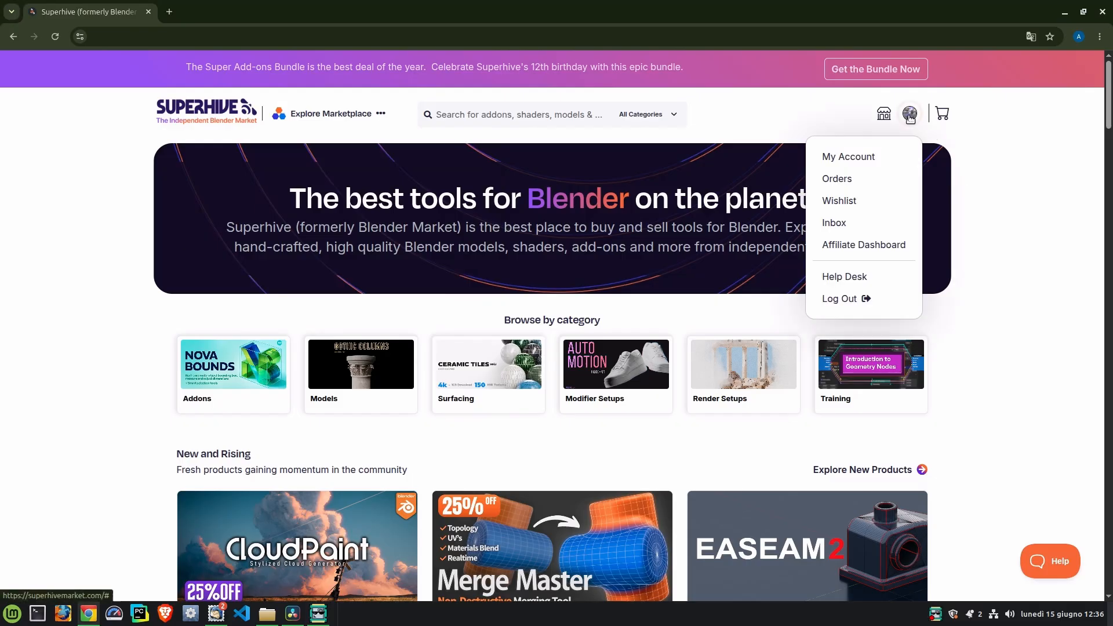
click(858, 179)
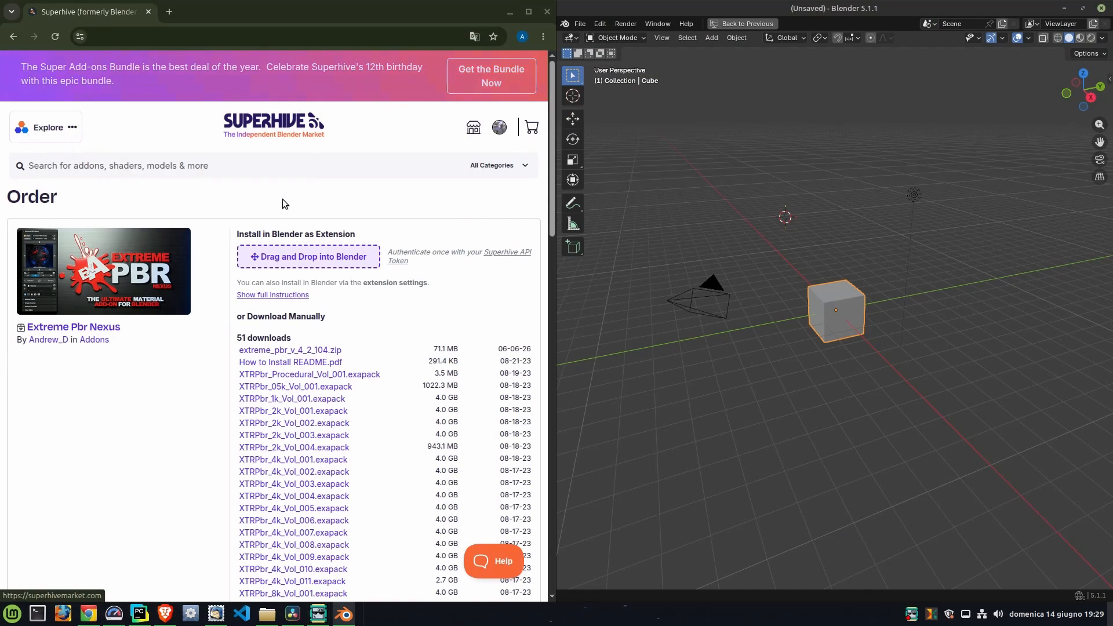
click(291, 257)
drag(291, 257, 790, 256)
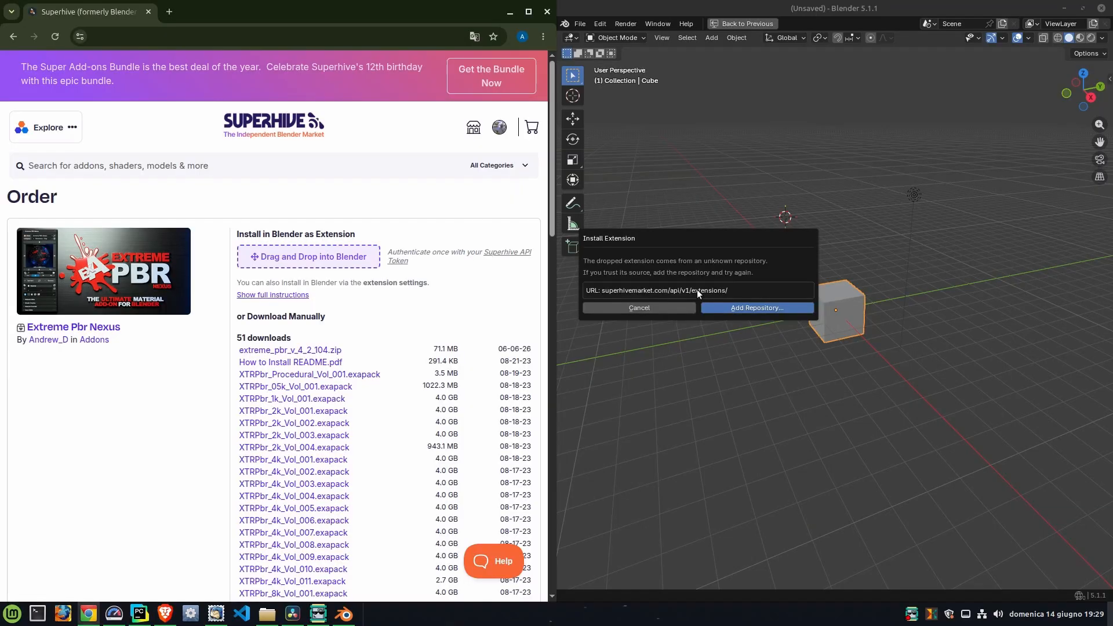
- Add the Superhive extension repository with Requires Access Token enabled and the copied Superhive API token pasted as its secret
click(792, 308)
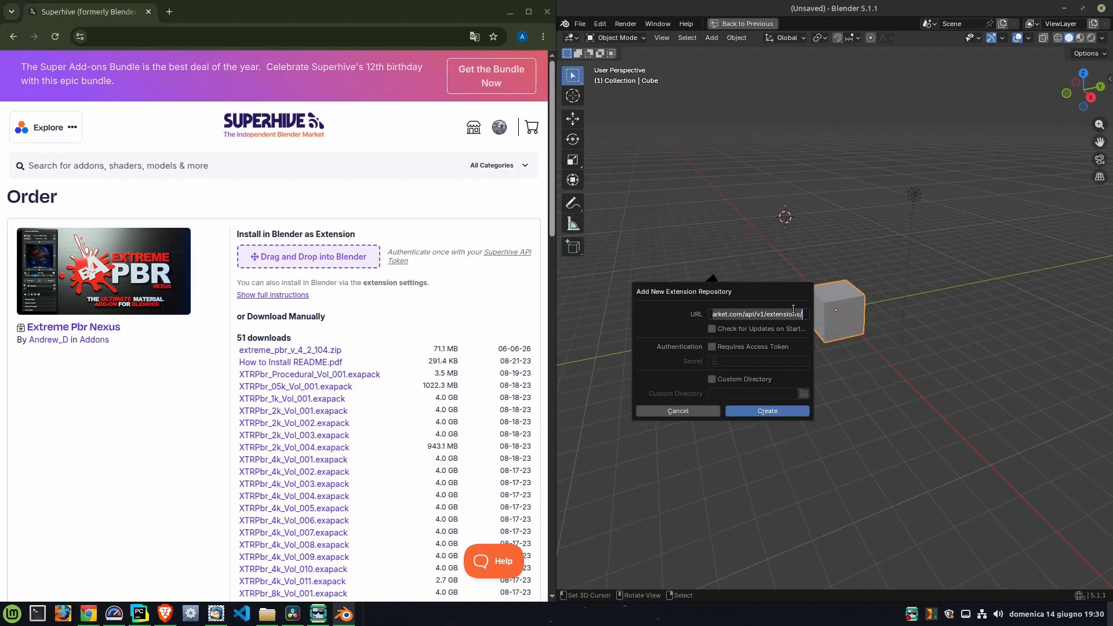
click(711, 346)
click(711, 346)
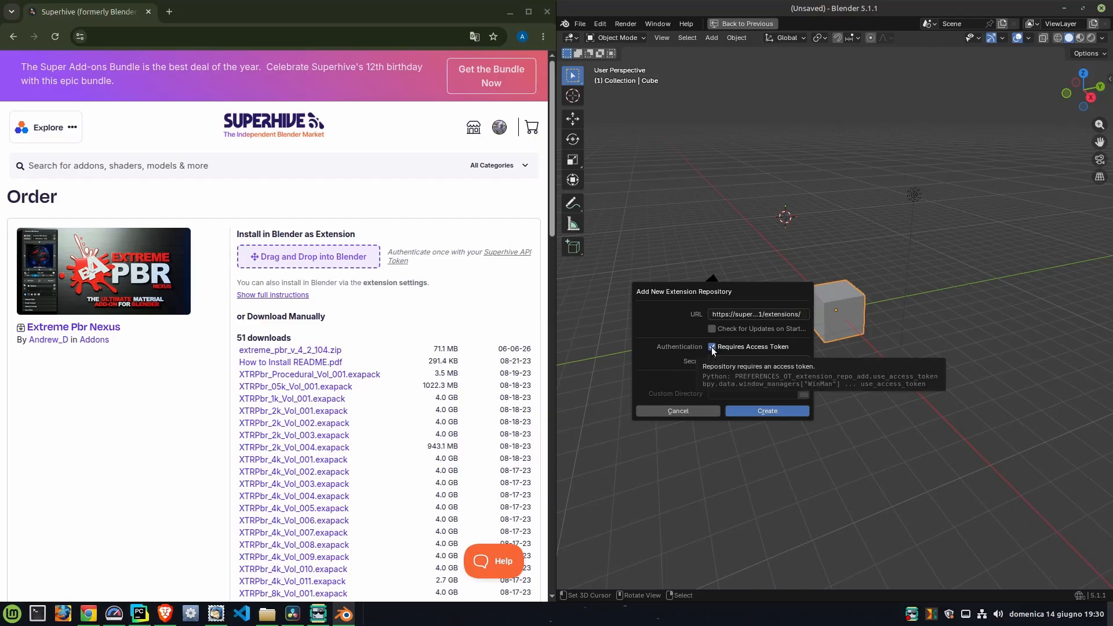
click(503, 251)
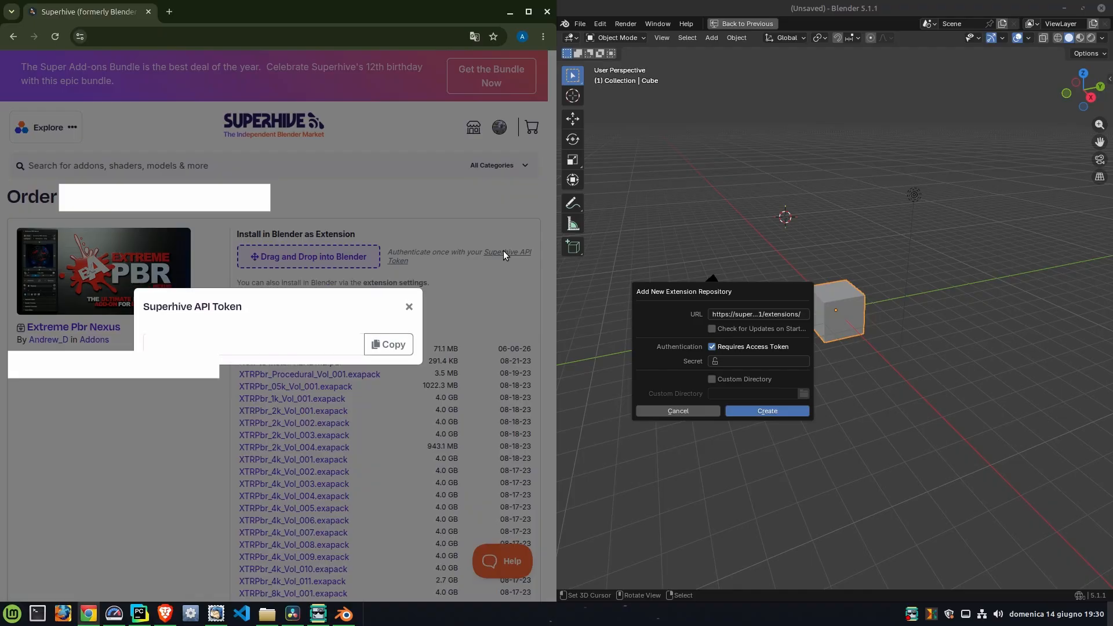
click(385, 343)
click(732, 360)
key(ctrl+v)
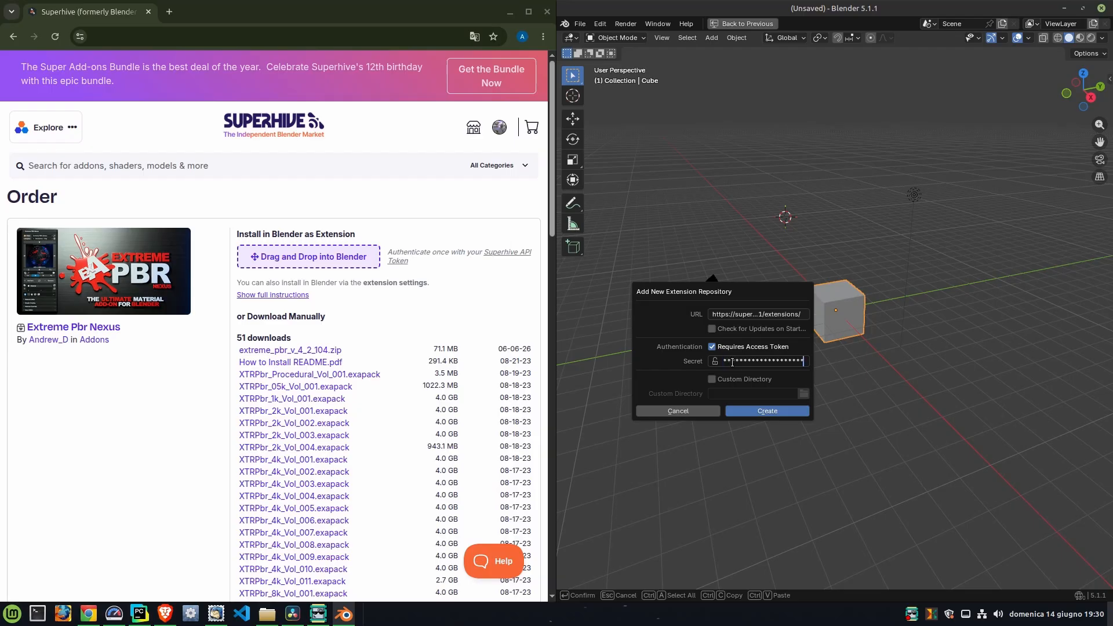
click(758, 409)
- Search the available extensions in the preferences for "extre" and install Extreme PBR
click(600, 24)
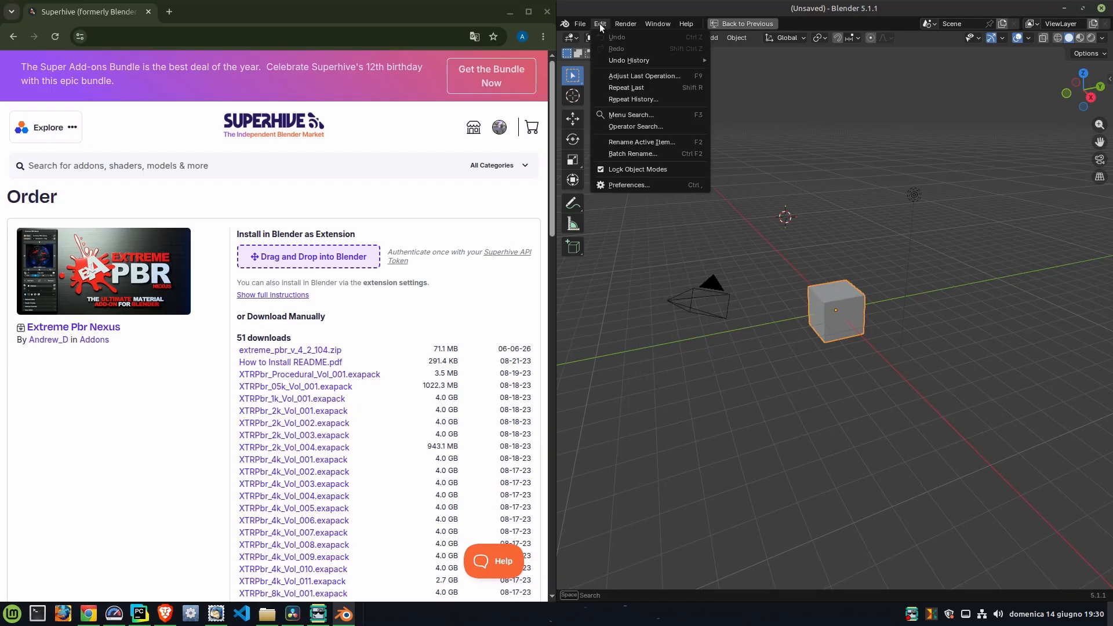
click(629, 186)
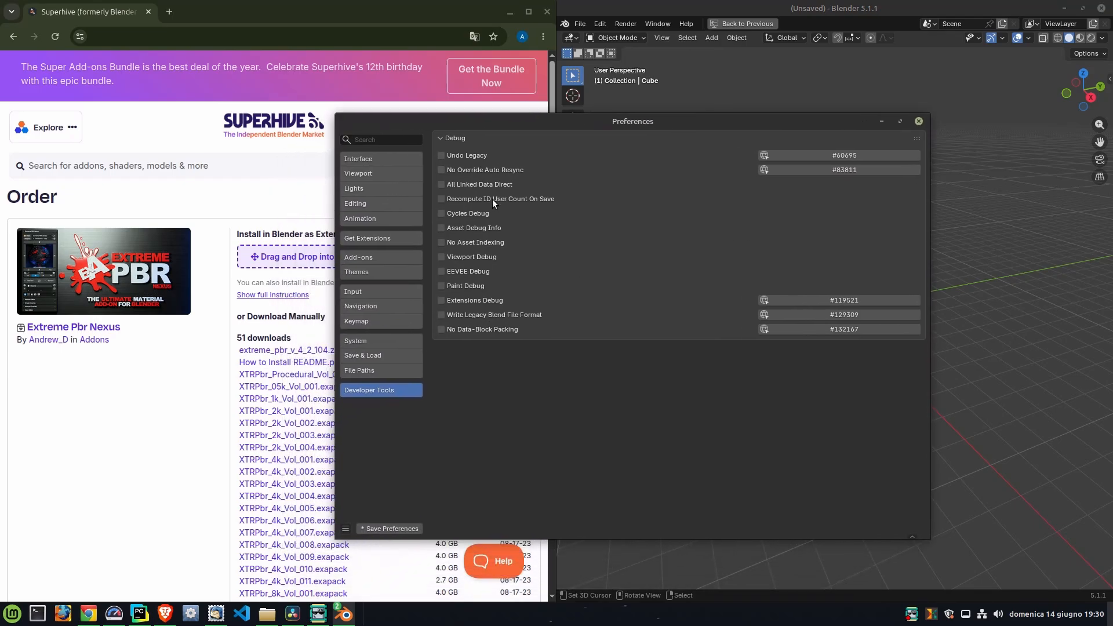
click(381, 237)
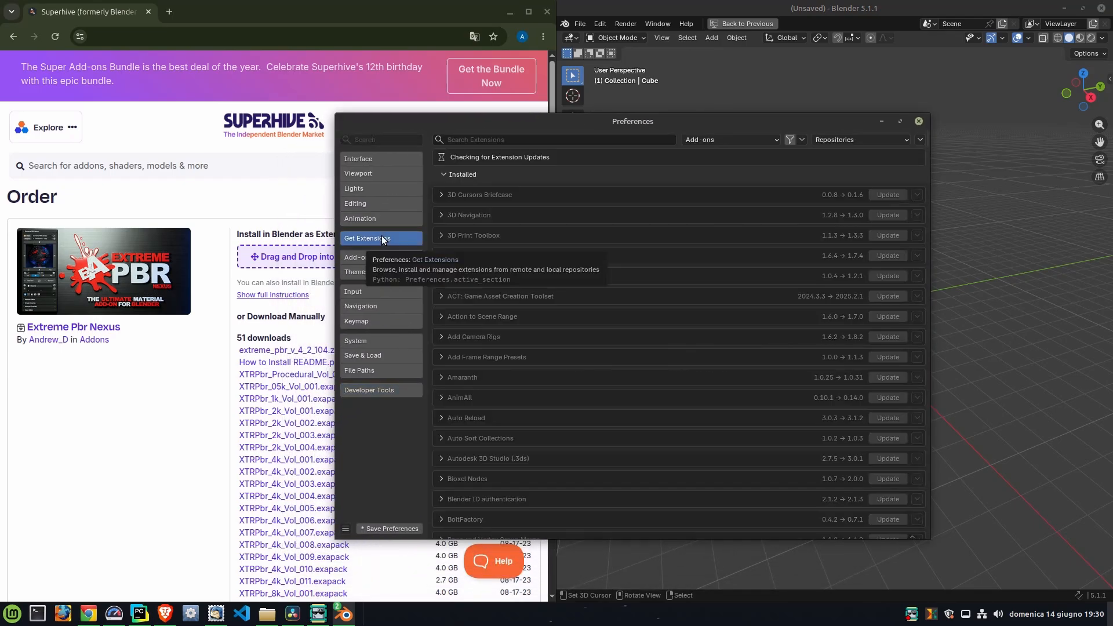
click(527, 140)
text(extre)
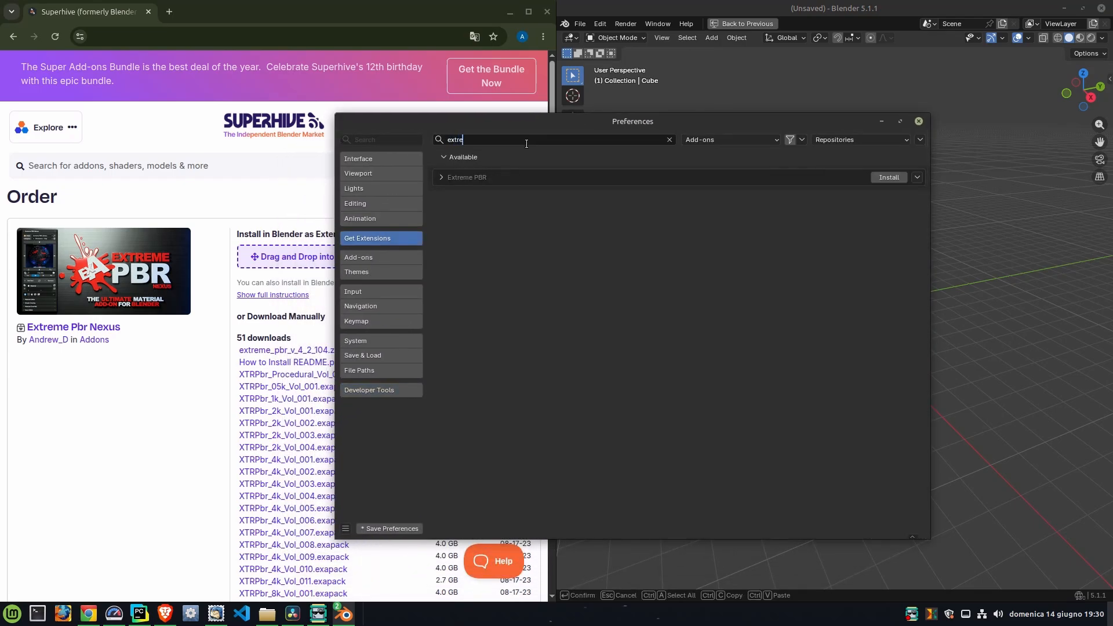
click(441, 178)
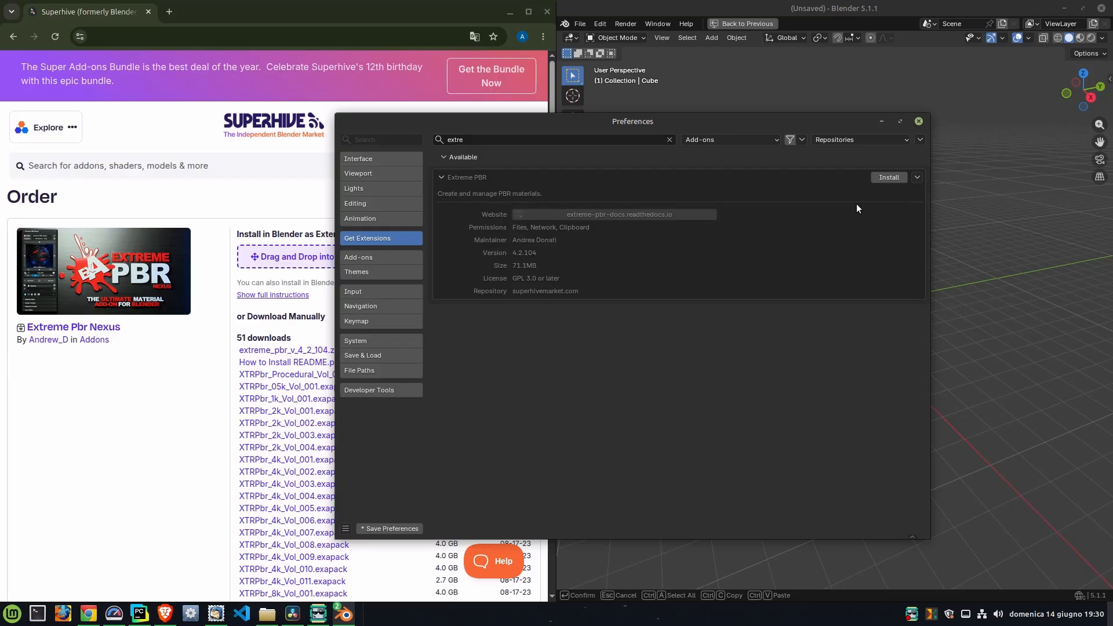
click(893, 179)
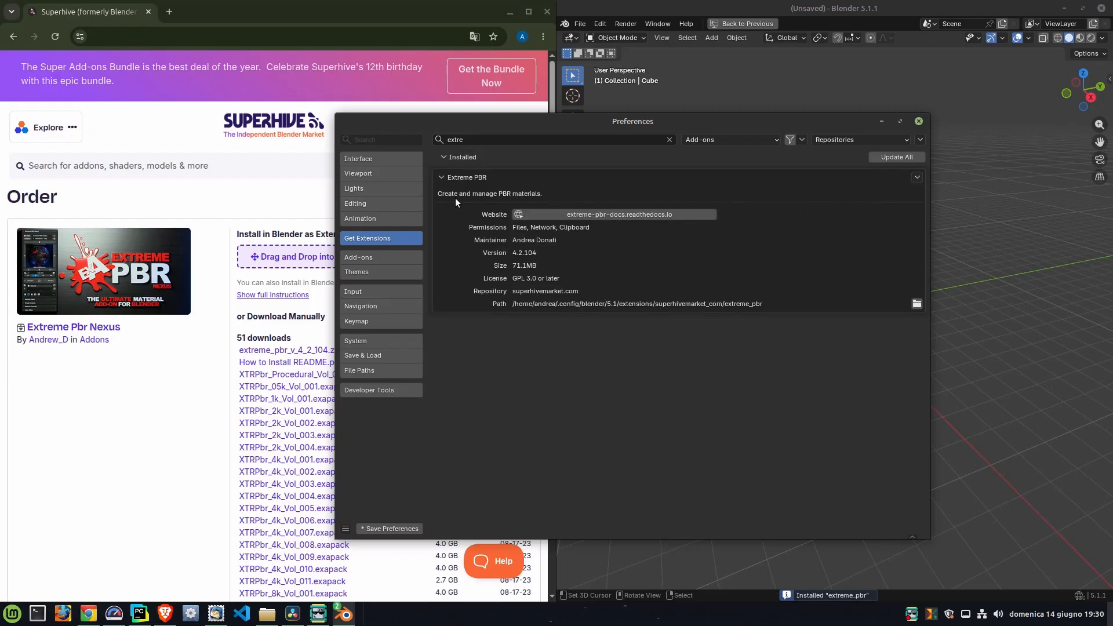
- Find Extreme PBR among the installed add-ons by searching for "extre" and expand its details
click(395, 259)
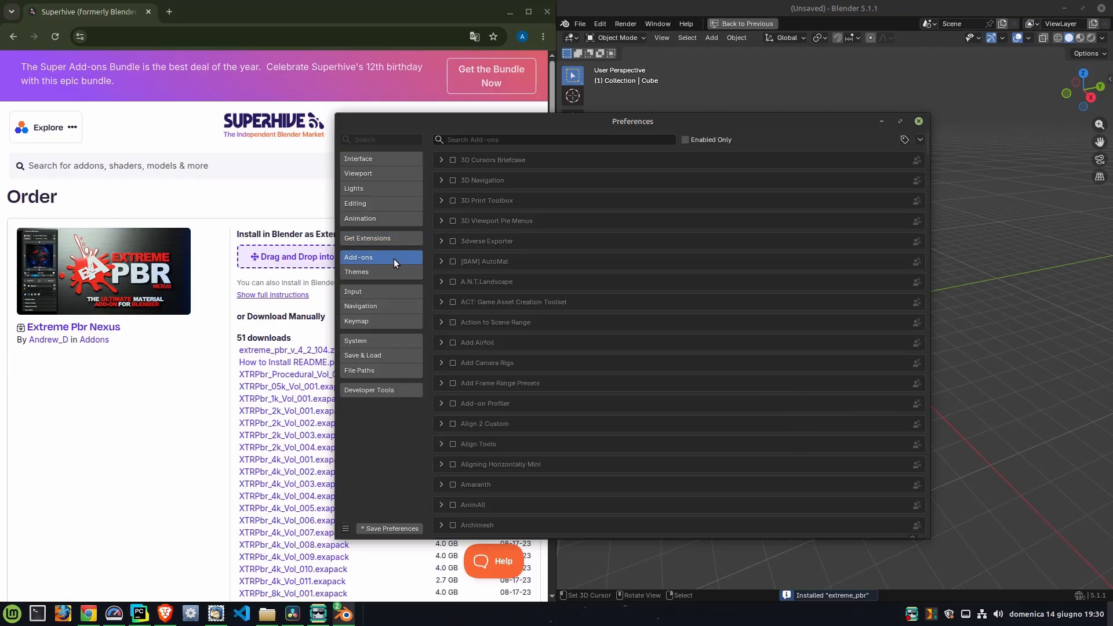
click(513, 140)
text(extre)
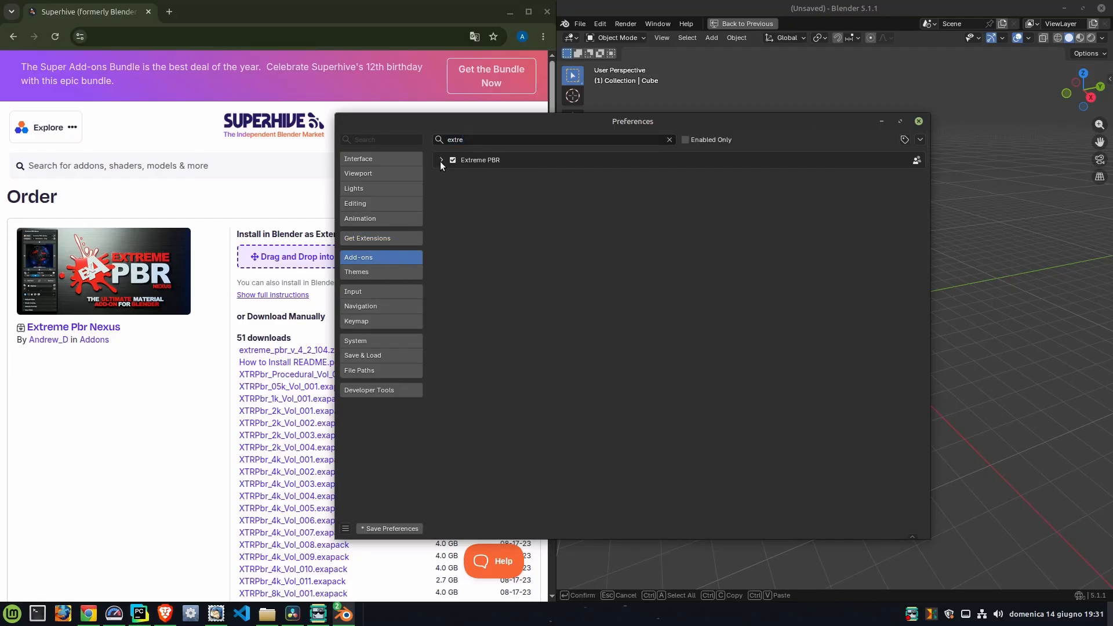
click(441, 161)
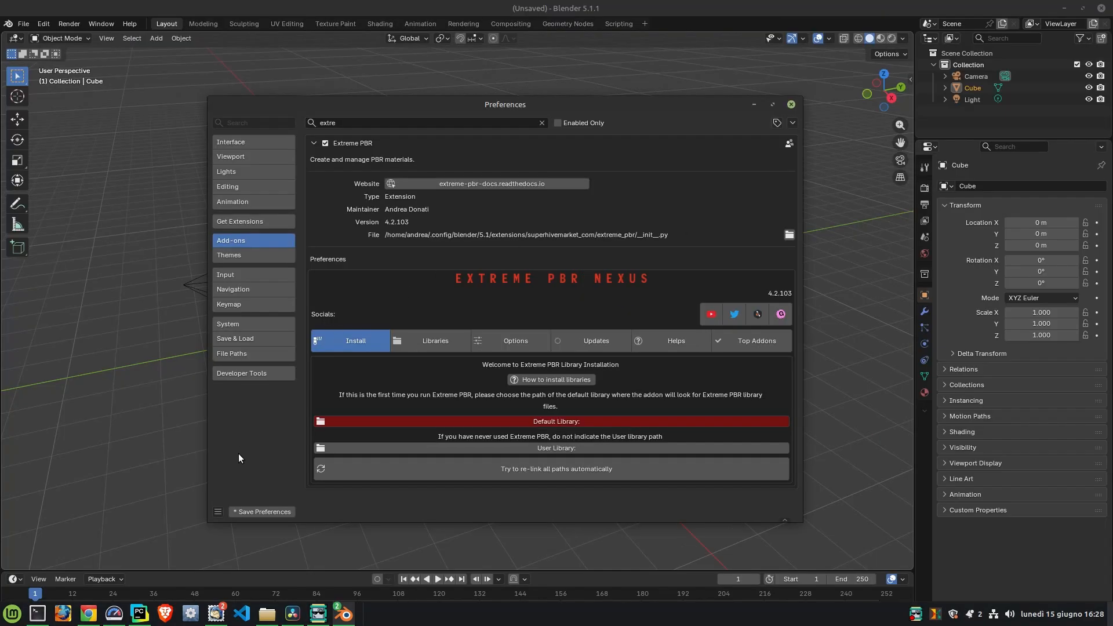
- Save the preferences and close the Preferences window
click(275, 512)
click(218, 513)
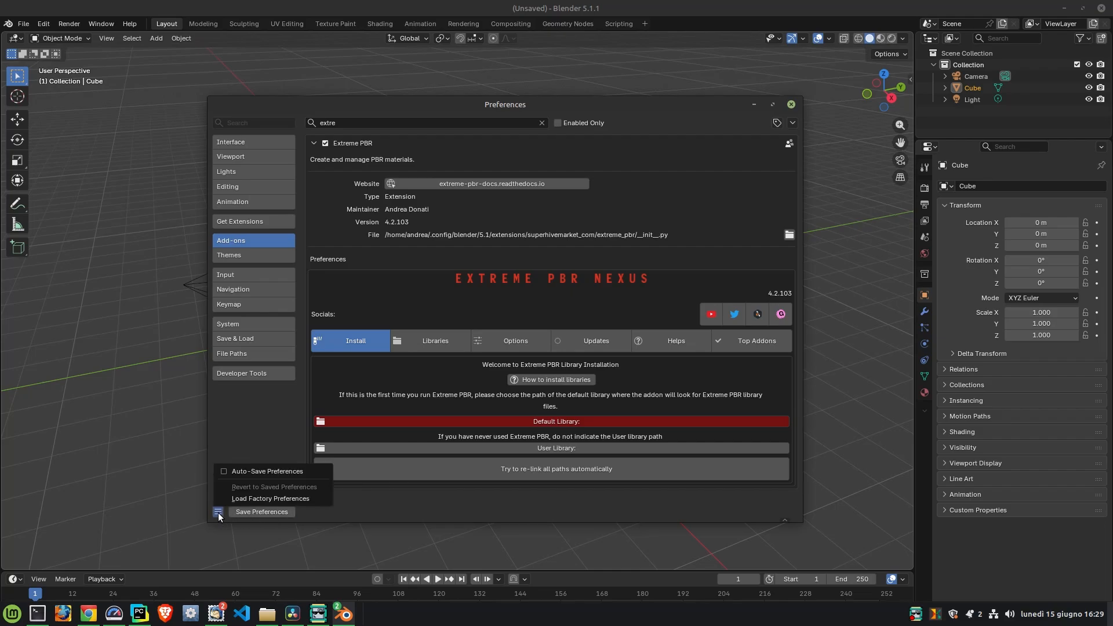
key(alt+F4)
- Reopen the preferences and update the installed Extreme PBR extension to version 4.2.104
click(41, 24)
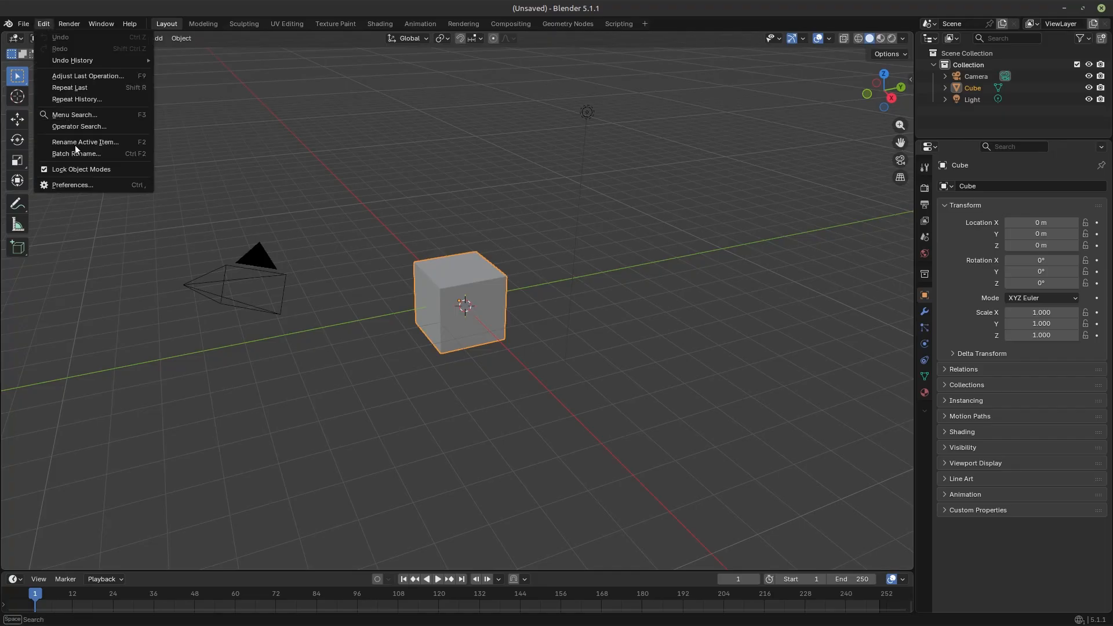
click(76, 182)
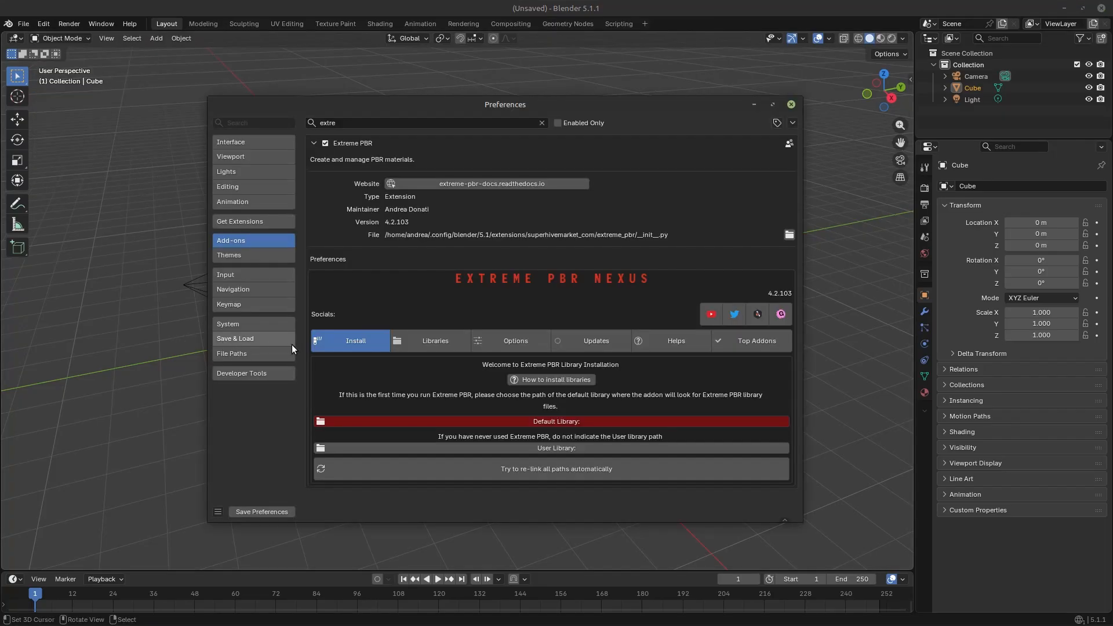
click(272, 221)
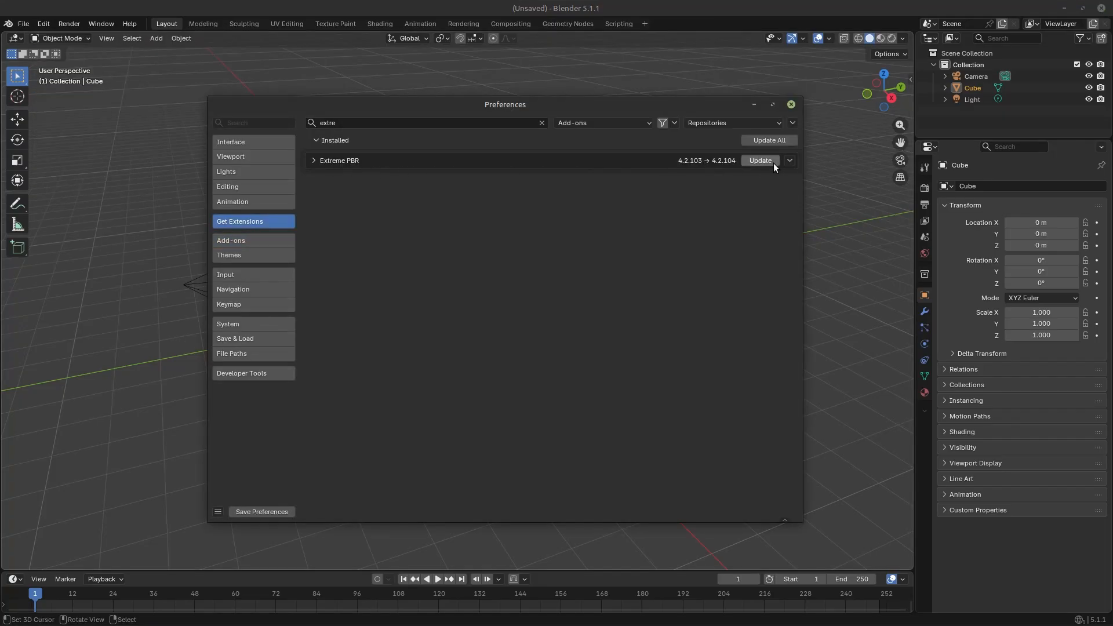
click(317, 161)
click(758, 161)
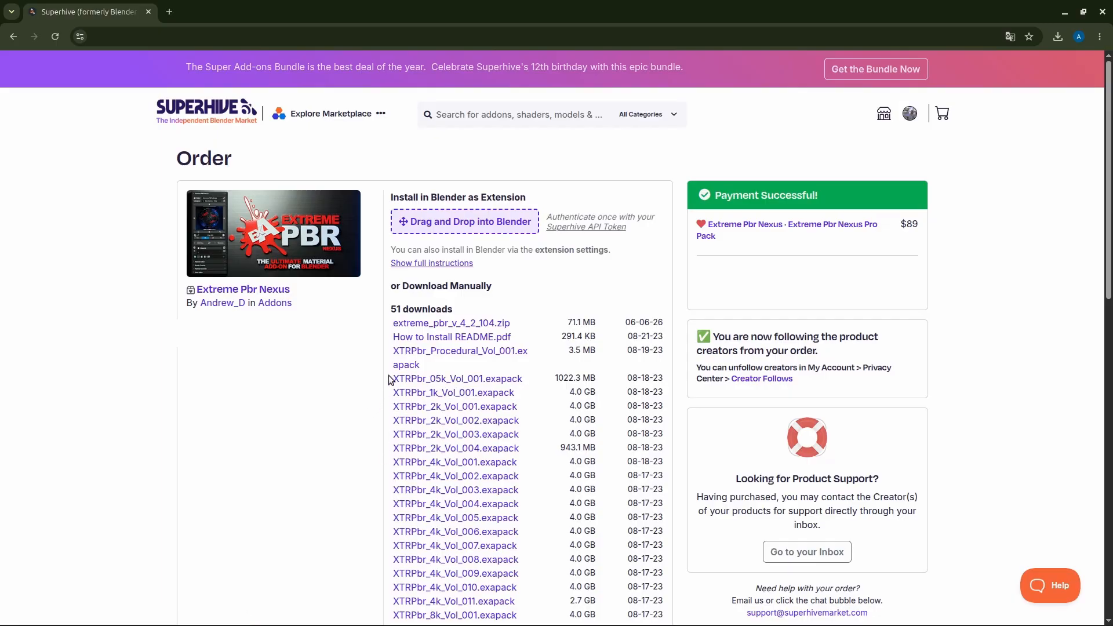
- From the Superhive order page in the browser, download the XTRPbr Procedural, 05k and 1k Vol_001 exapacks into the Download Exapack Example folder
click(509, 356)
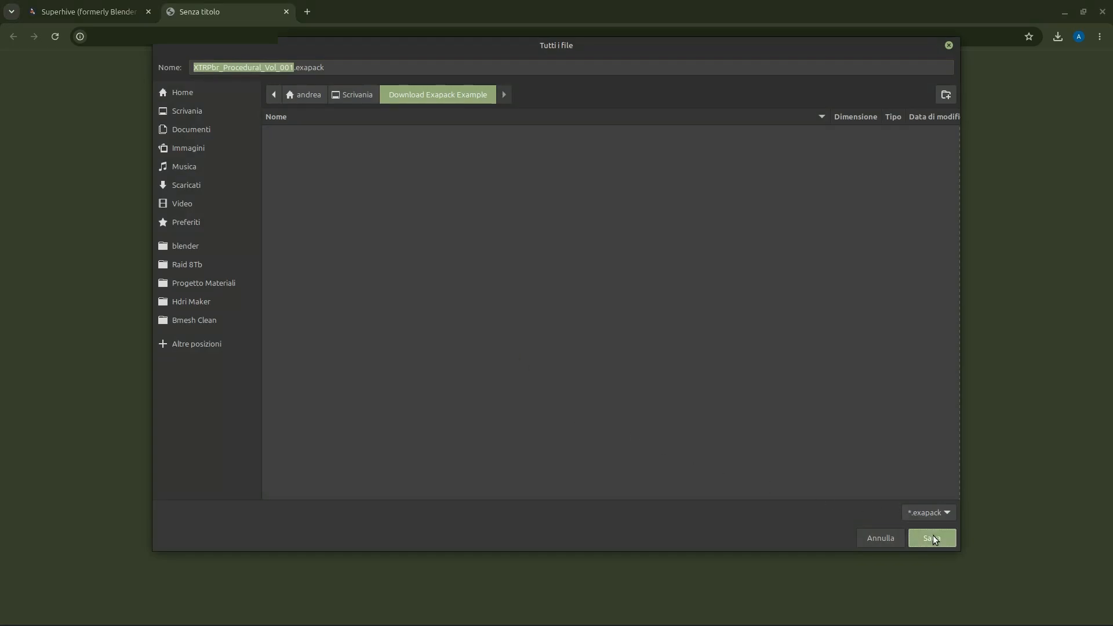
click(932, 537)
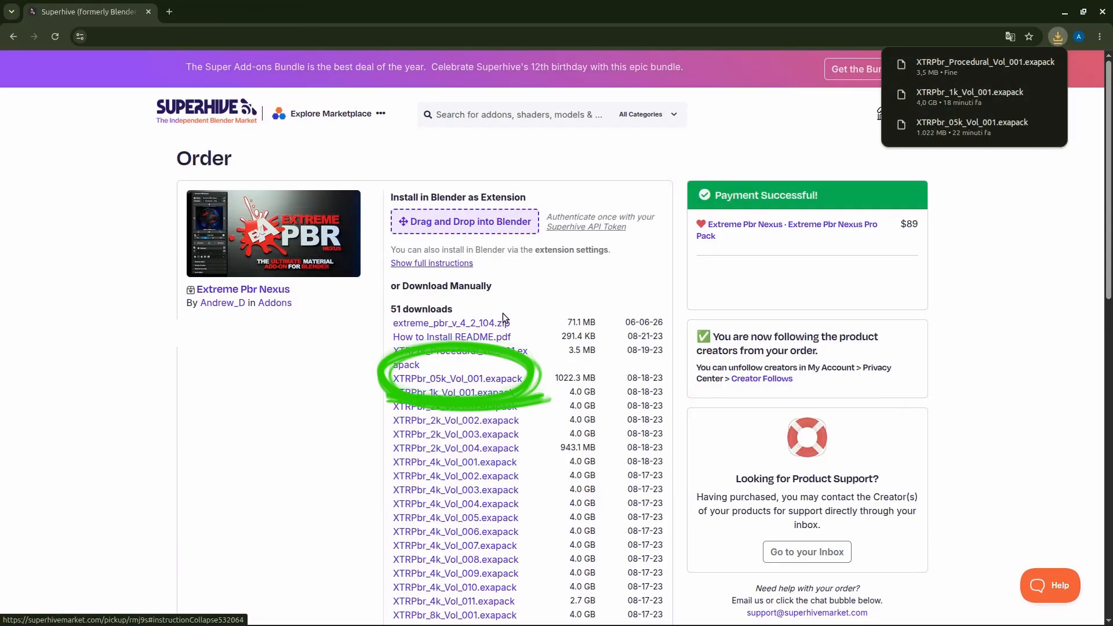
click(502, 378)
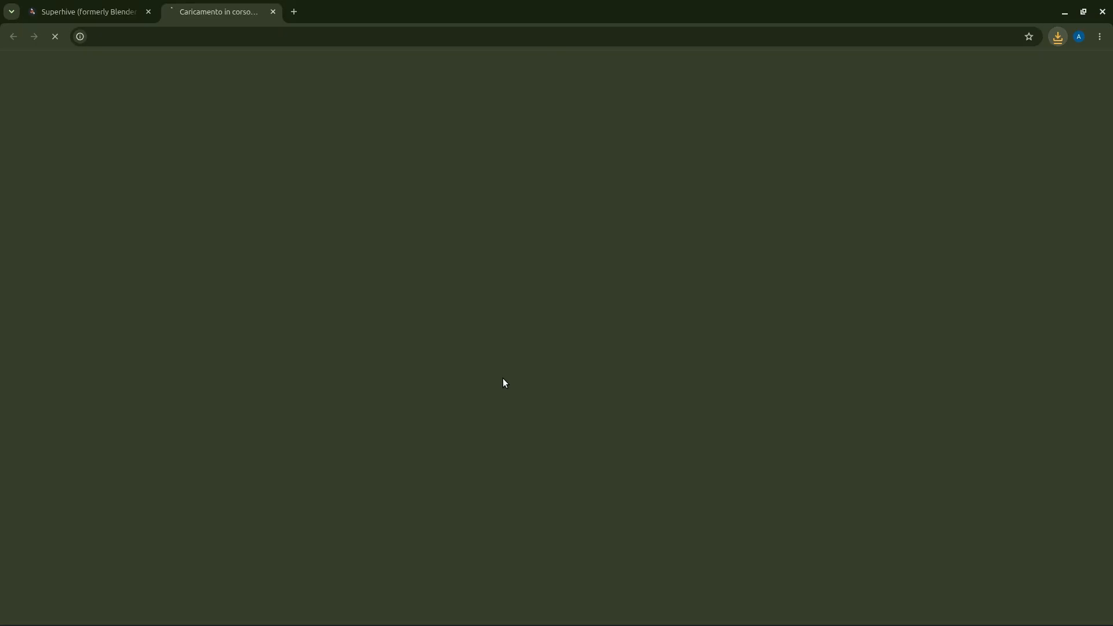
click(914, 535)
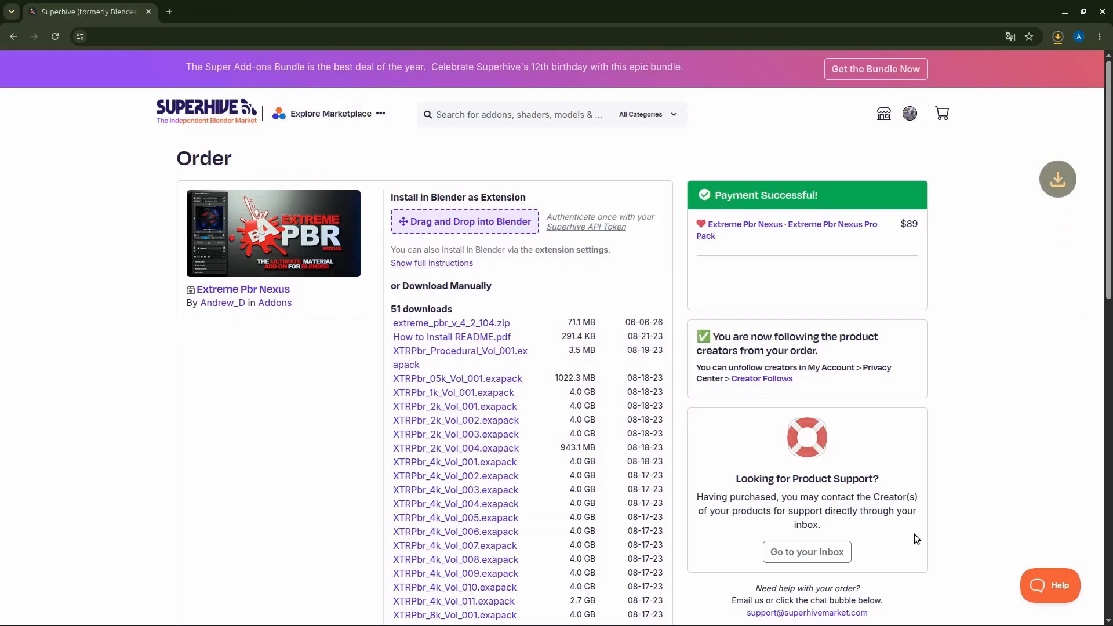
click(499, 392)
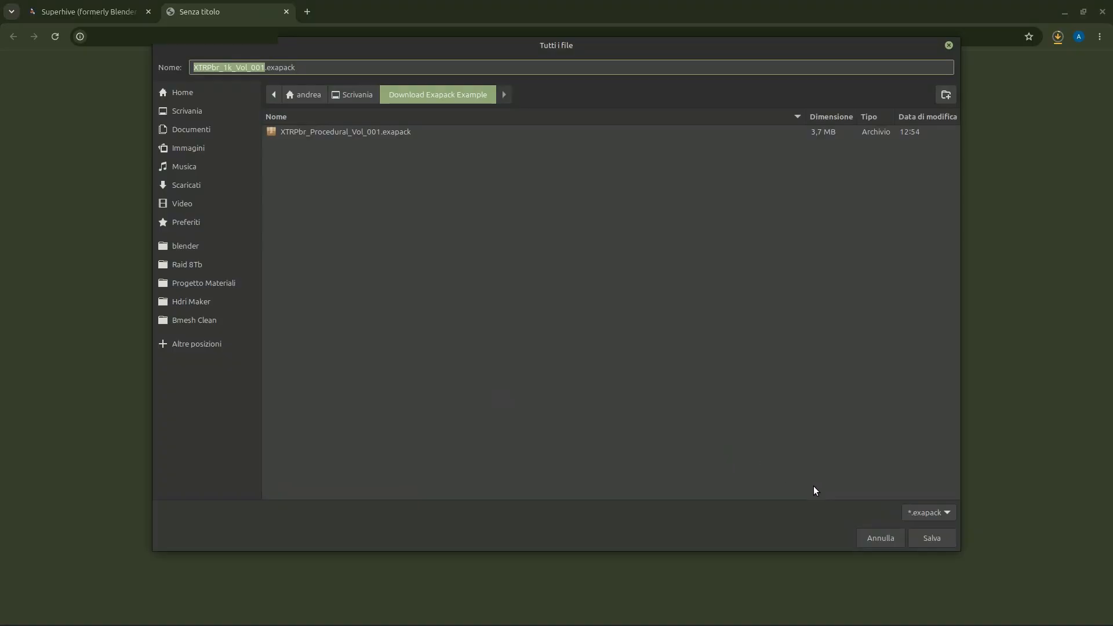
click(931, 535)
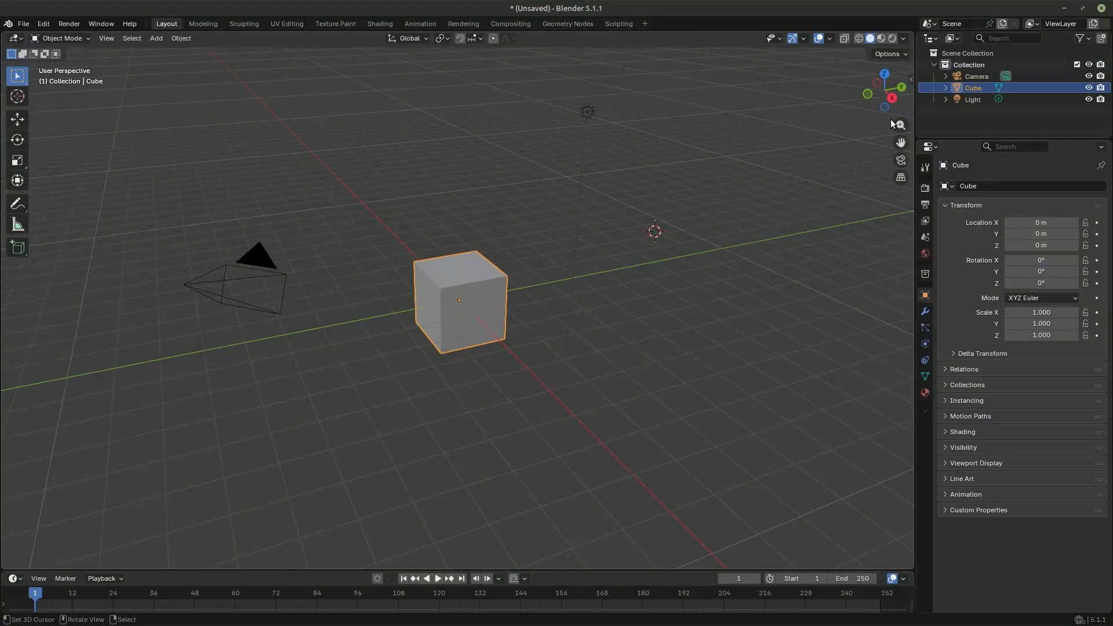
- In Blender, open Extreme PBR's library installation settings and set the Default Library path to the Example Installation path folder
click(911, 81)
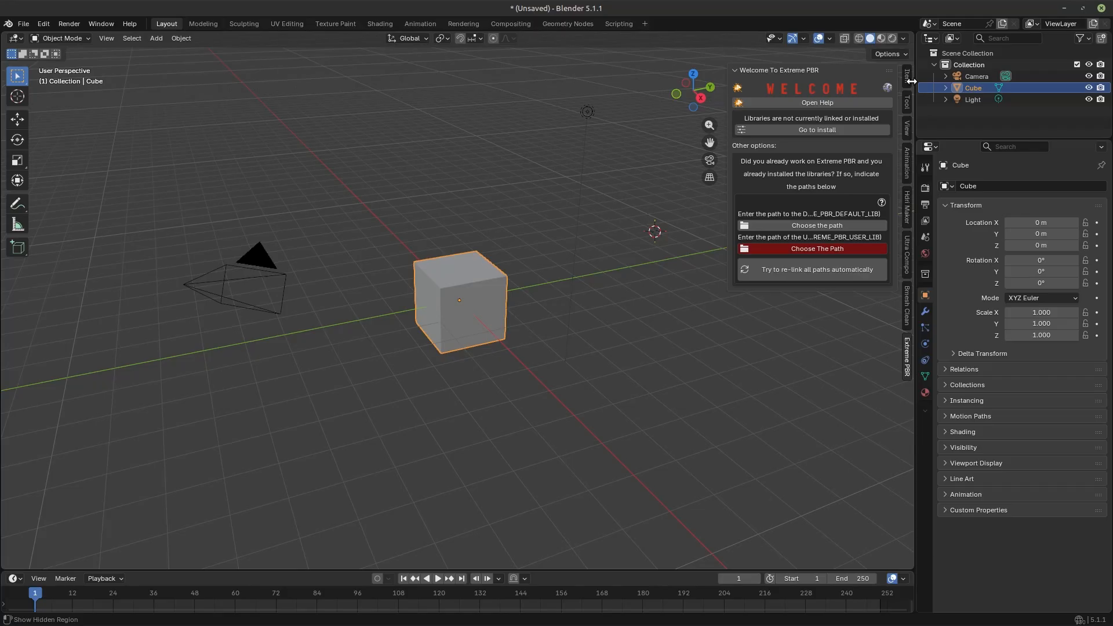
click(905, 366)
click(905, 367)
click(775, 129)
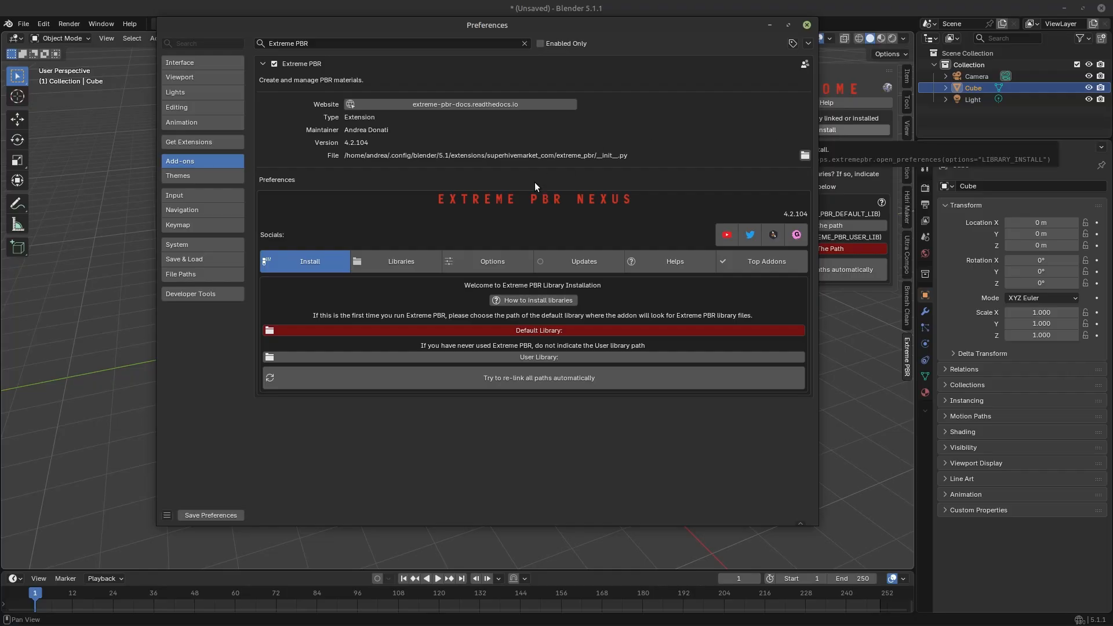
click(569, 330)
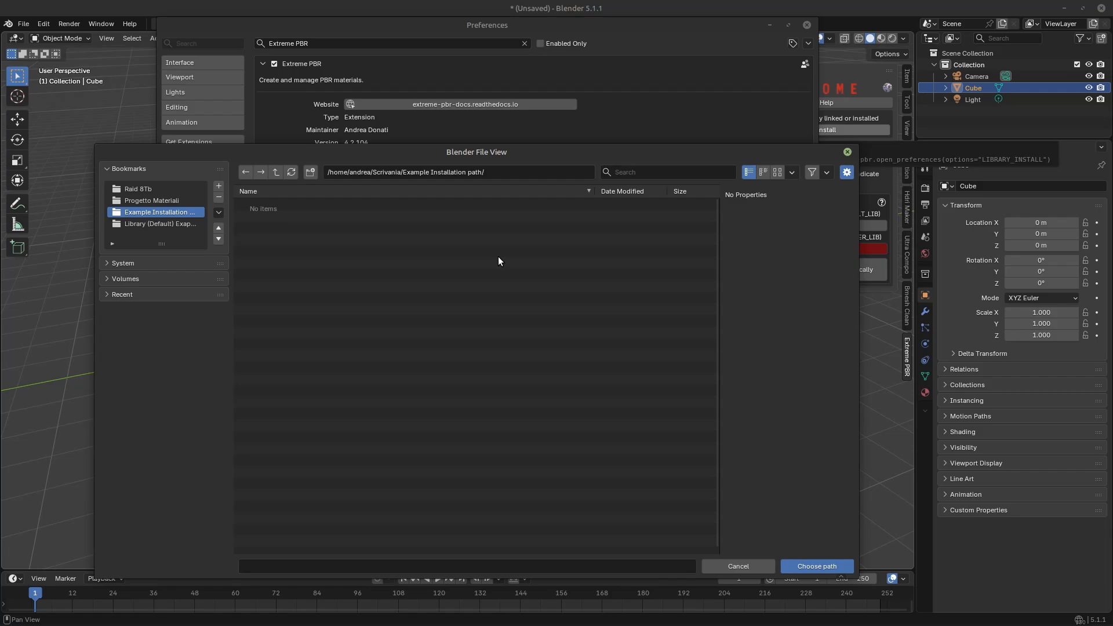
click(806, 567)
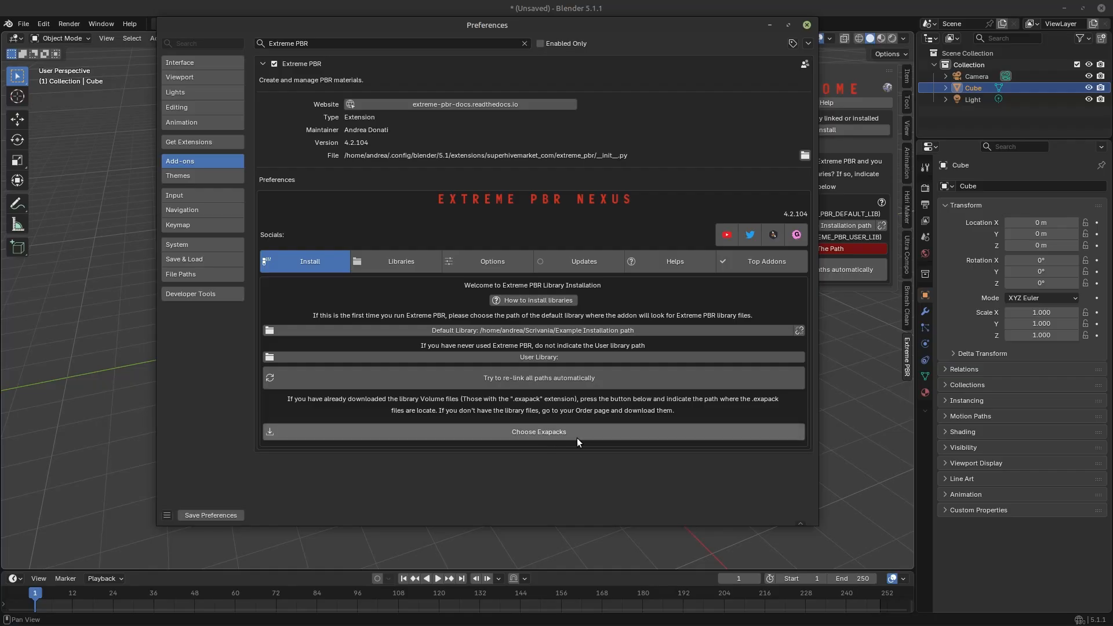
- Choose all exapacks in the Library (Default) Exapack folder for installation, from XTRPbr_1k_Vol_001 through XTRPbr_Procedural_Vol_001
click(510, 436)
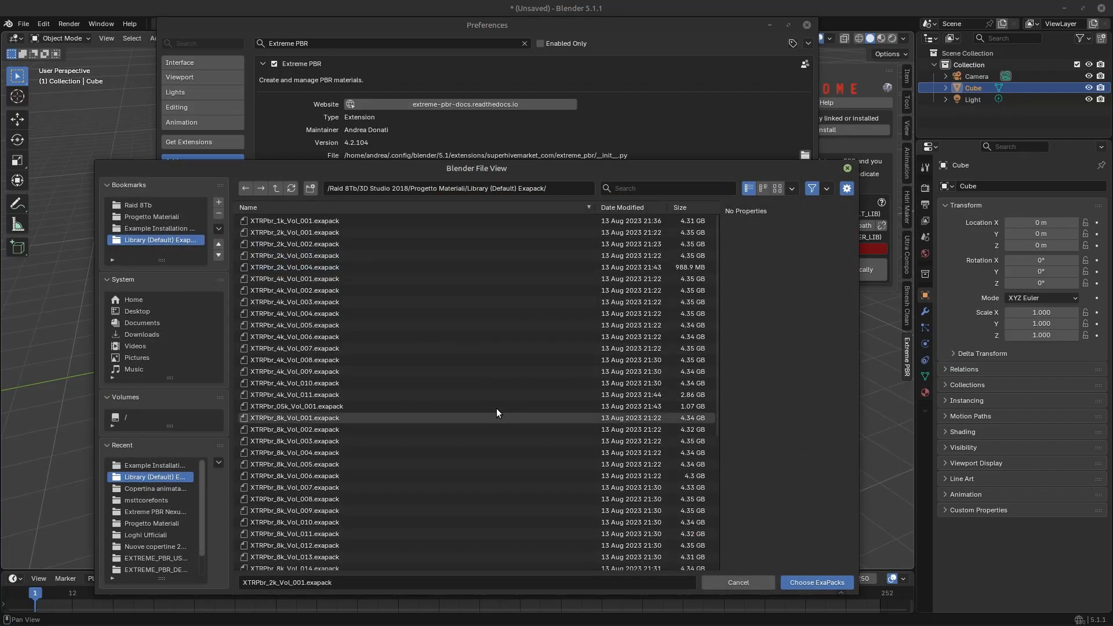
click(335, 224)
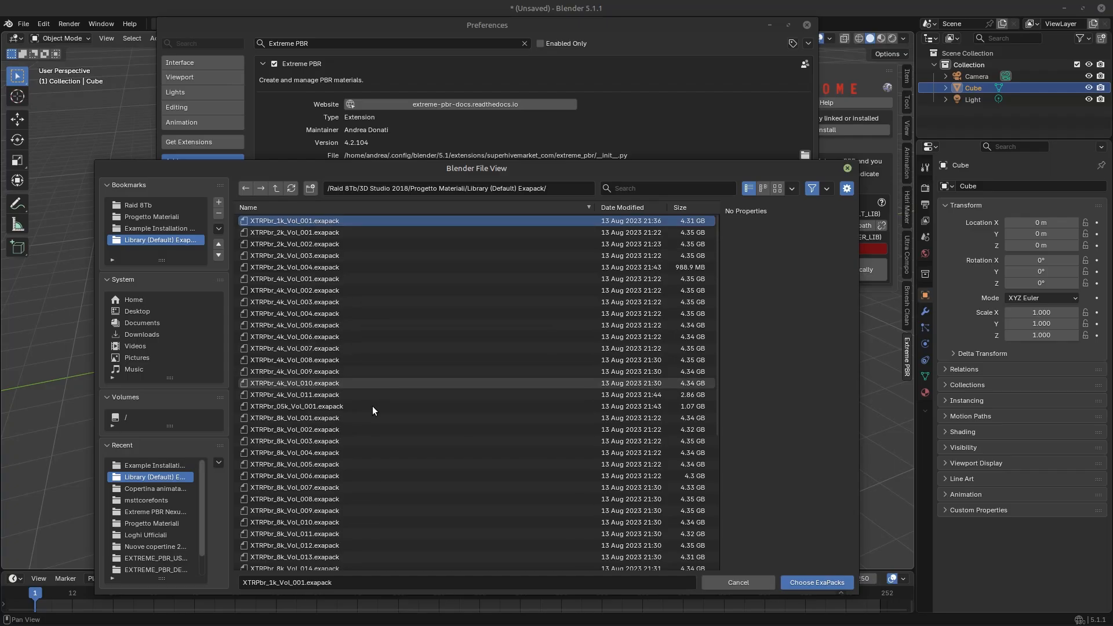
drag(533, 171, 544, 131)
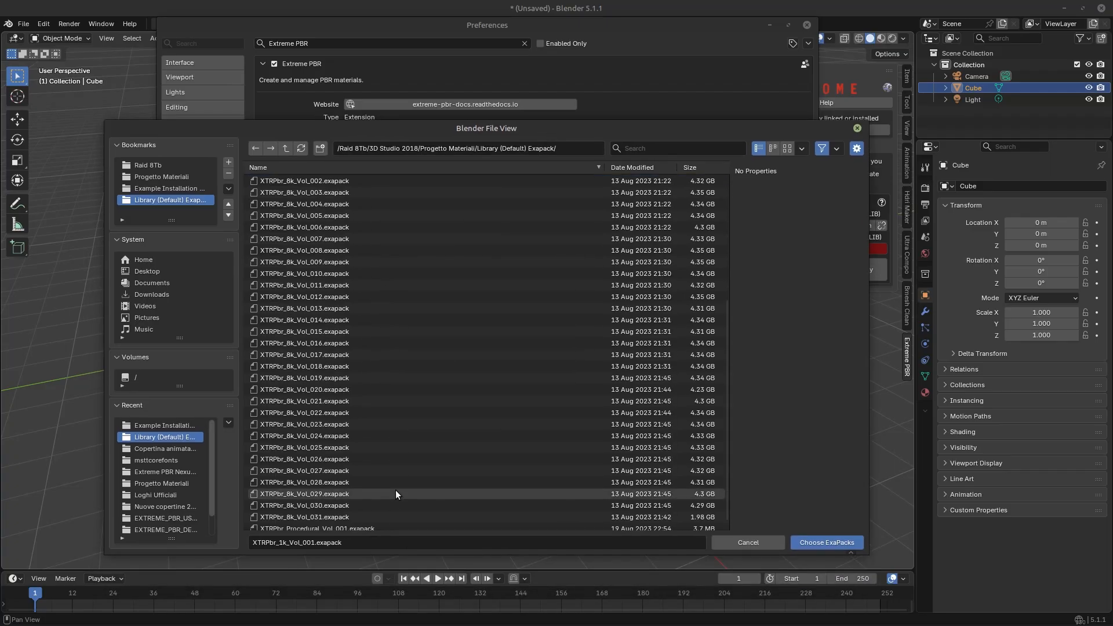
scroll(395, 490, down, 5)
shift+click(385, 523)
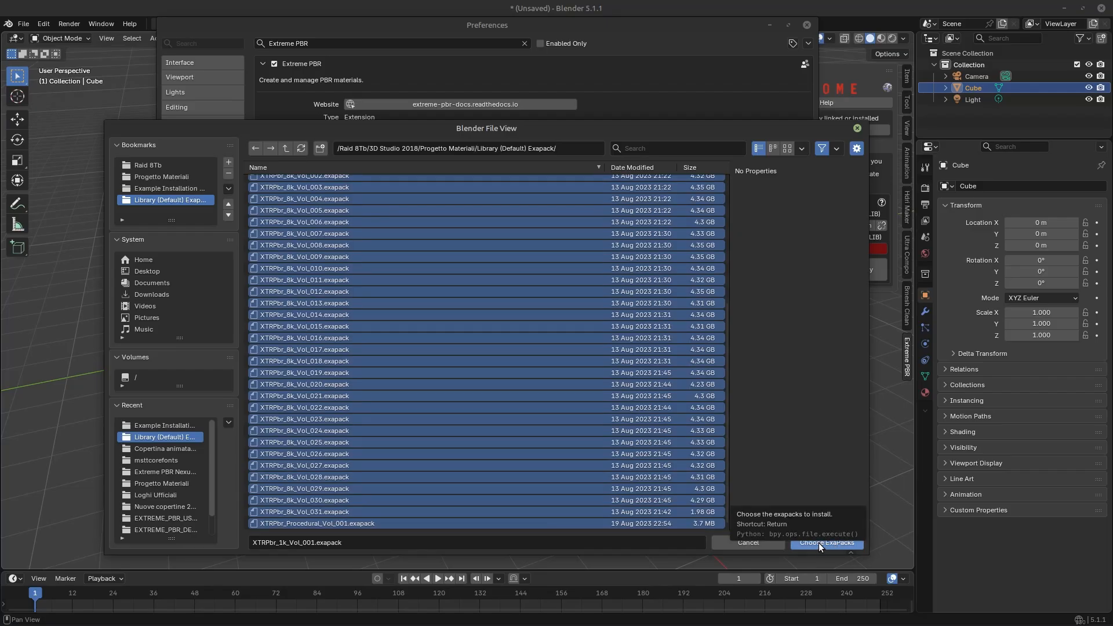
click(819, 543)
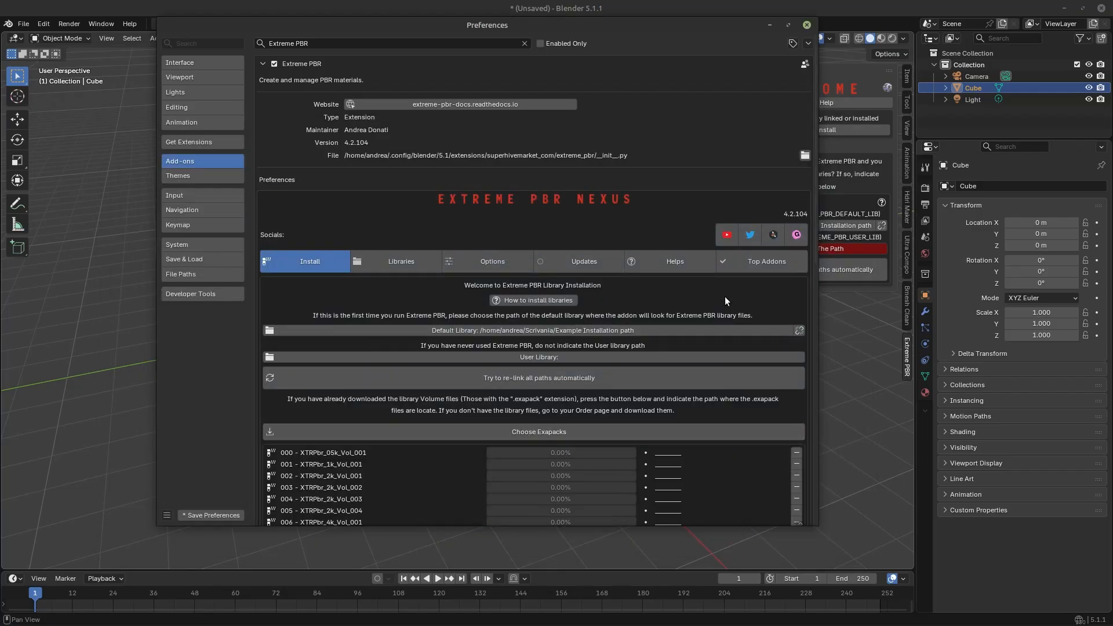
- Review the list of chosen exapacks and start installing the libraries from them
scroll(750, 383, down, 15)
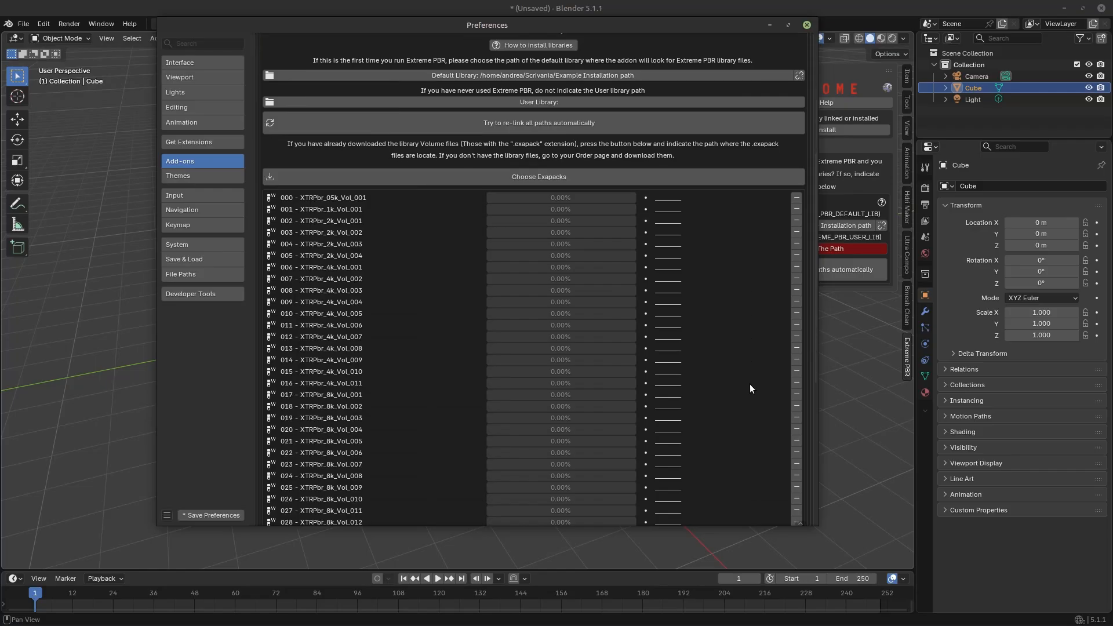
scroll(751, 384, down, 3)
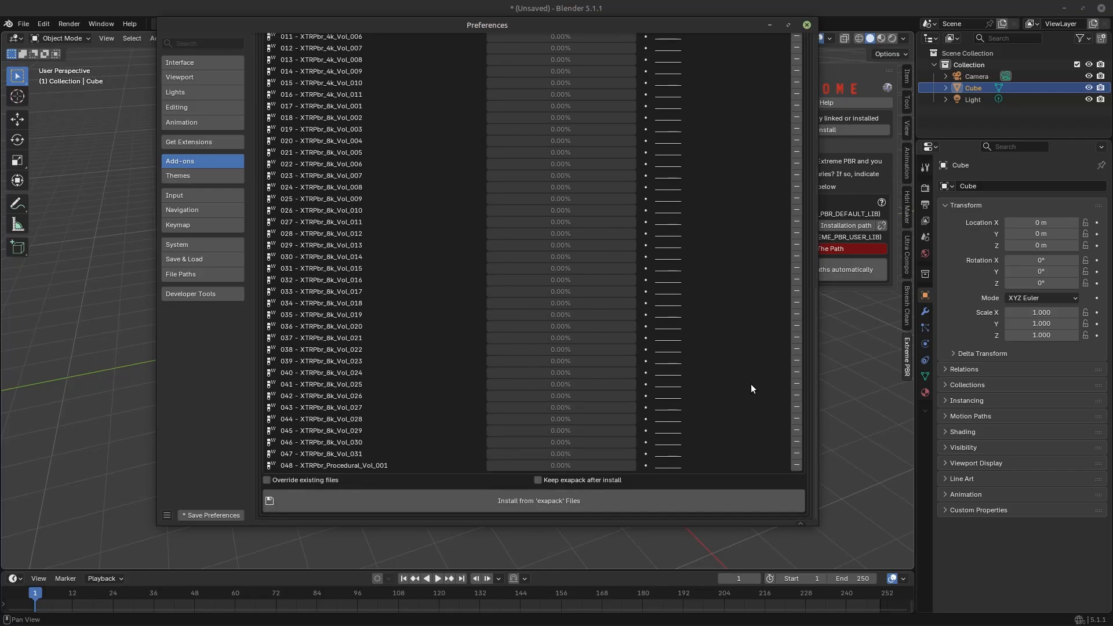
click(566, 500)
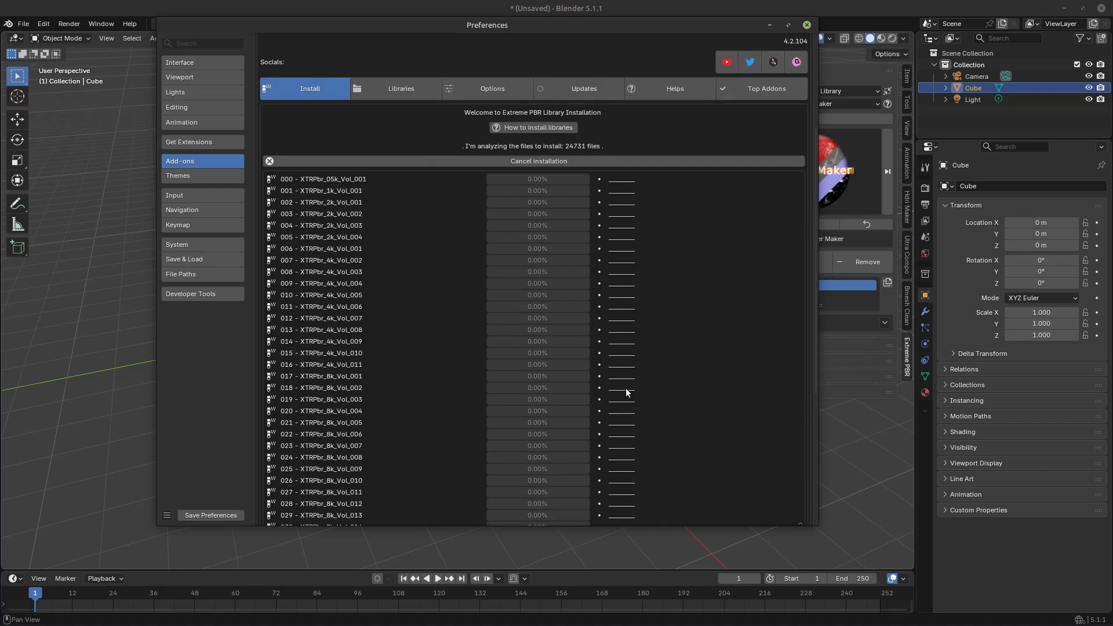
- Monitor the installation progress of every exapack volume through to the end and acknowledge the finished installation
scroll(655, 282, up, 3)
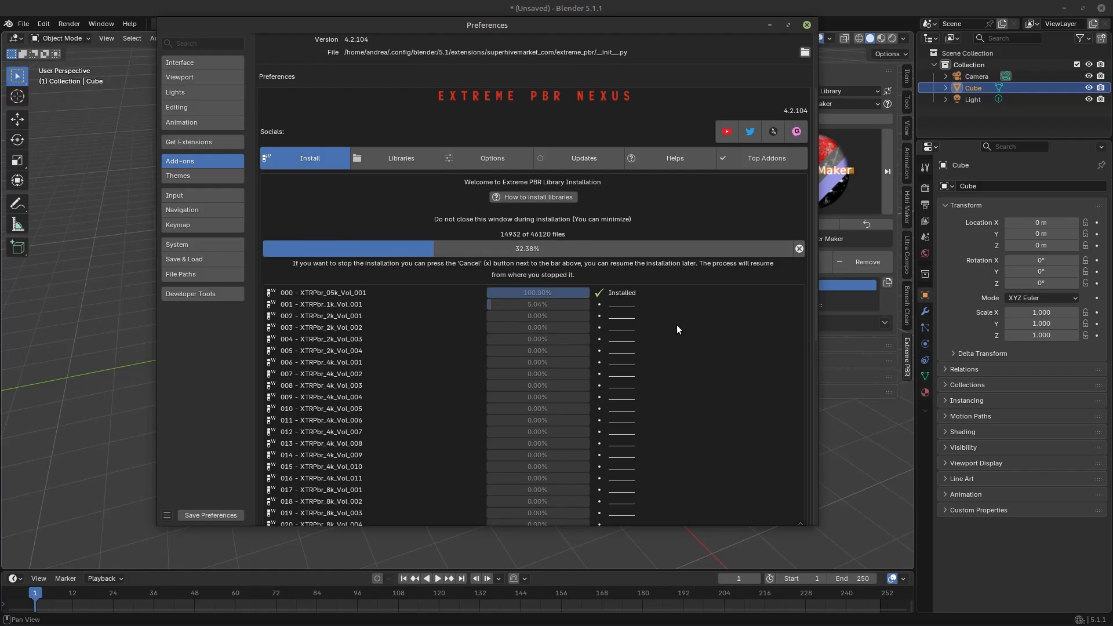
scroll(683, 344, down, 1)
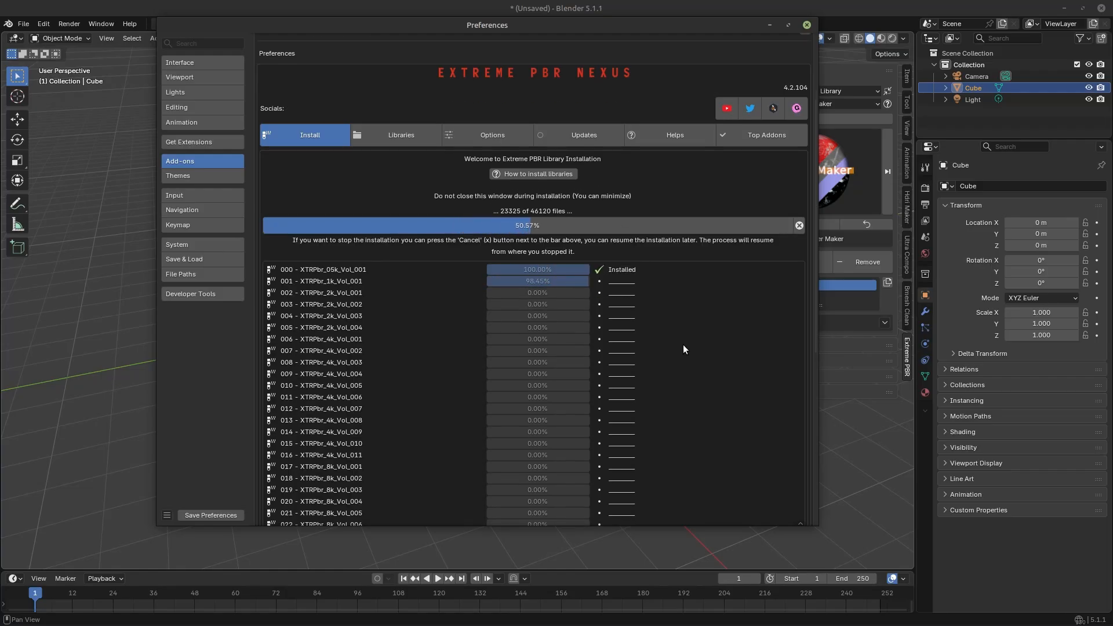
scroll(682, 345, down, 5)
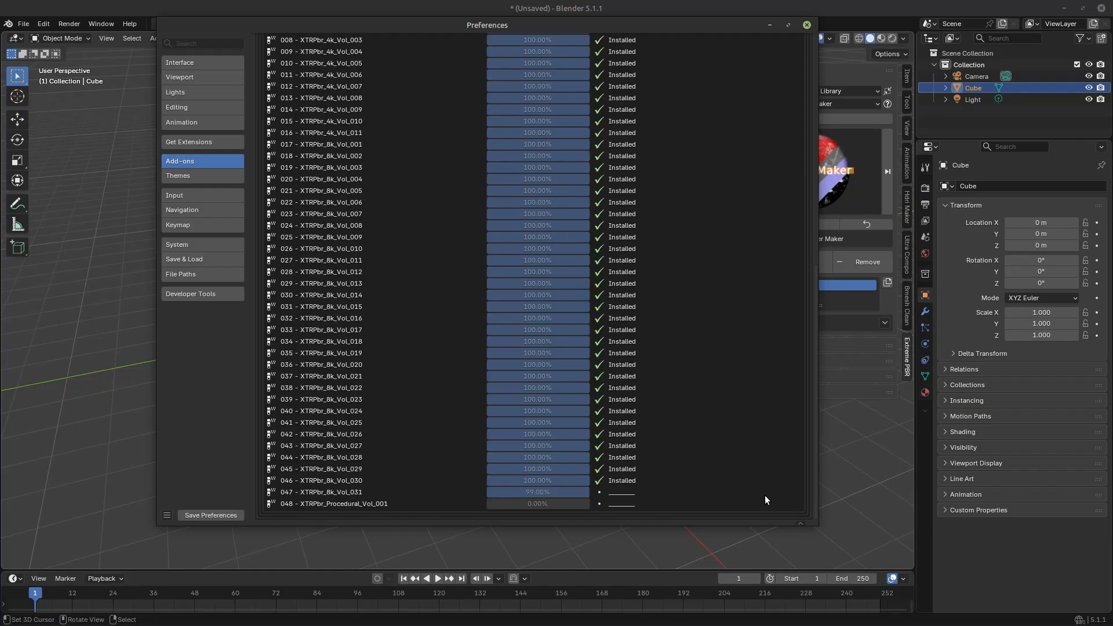
scroll(764, 495, down, 5)
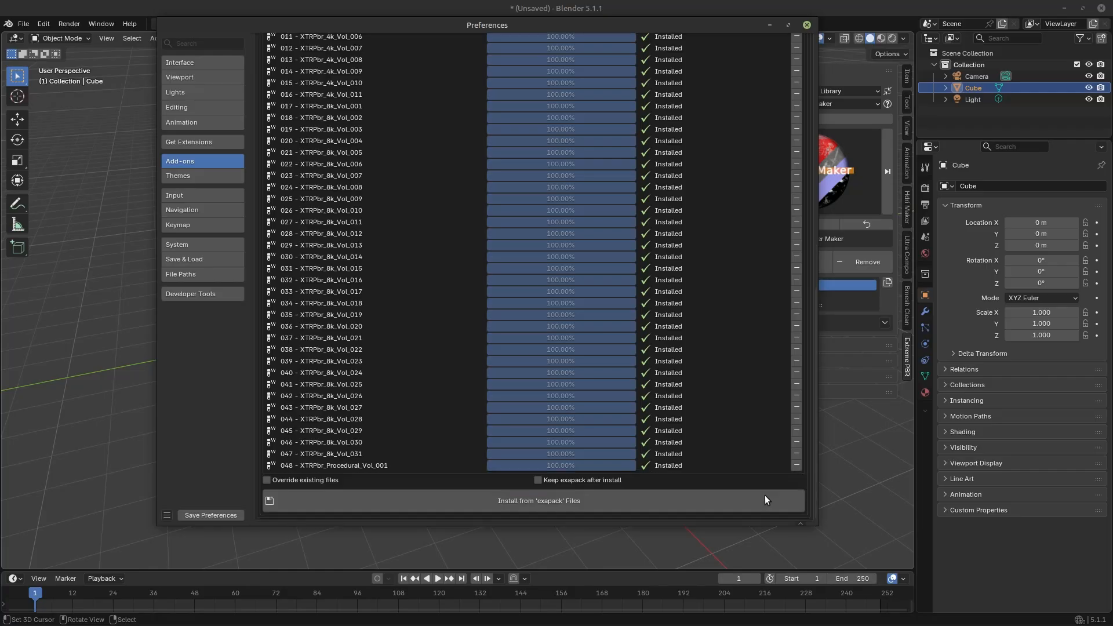
scroll(567, 394, up, 15)
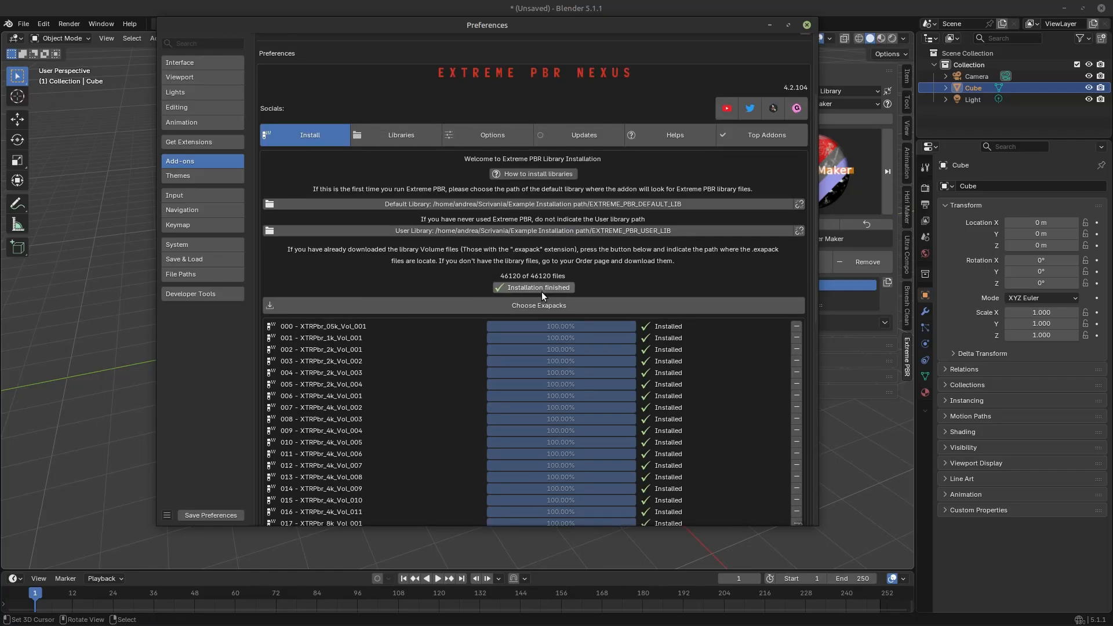
click(547, 288)
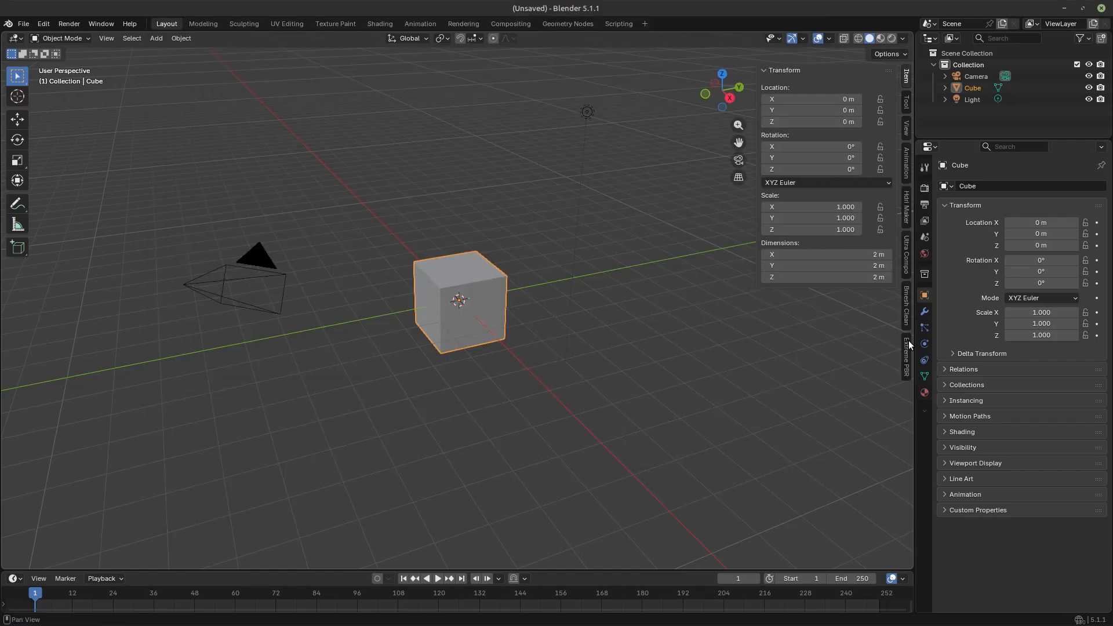
- Open Extreme PBR in the 3D viewport sidebar and browse material previews in the Acoustic Foam and Asphalt - Damaged categories
click(908, 343)
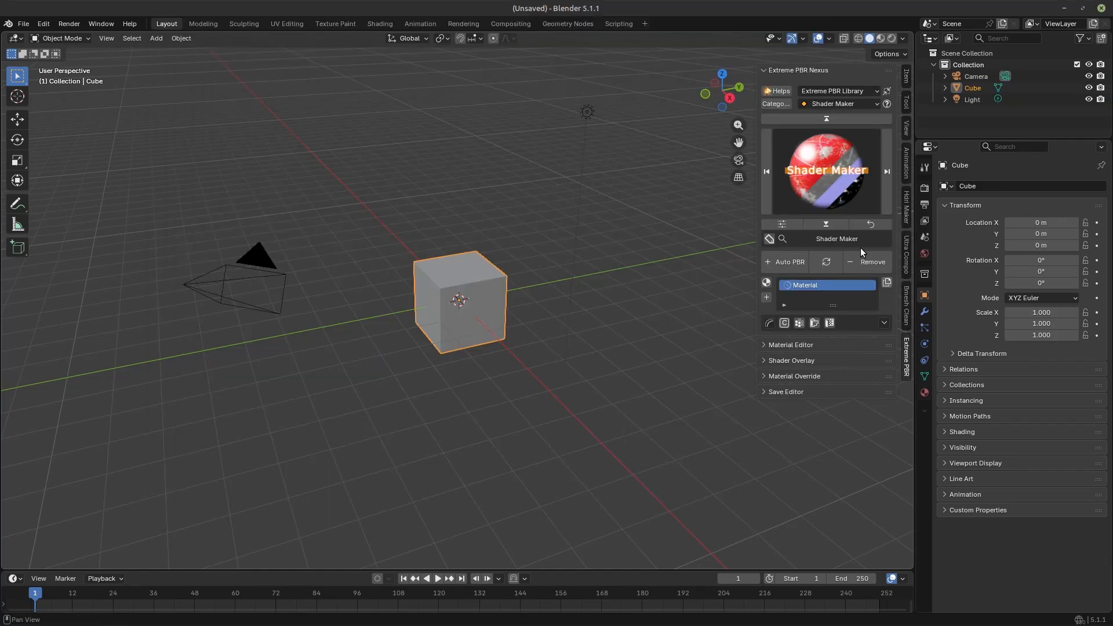
click(837, 106)
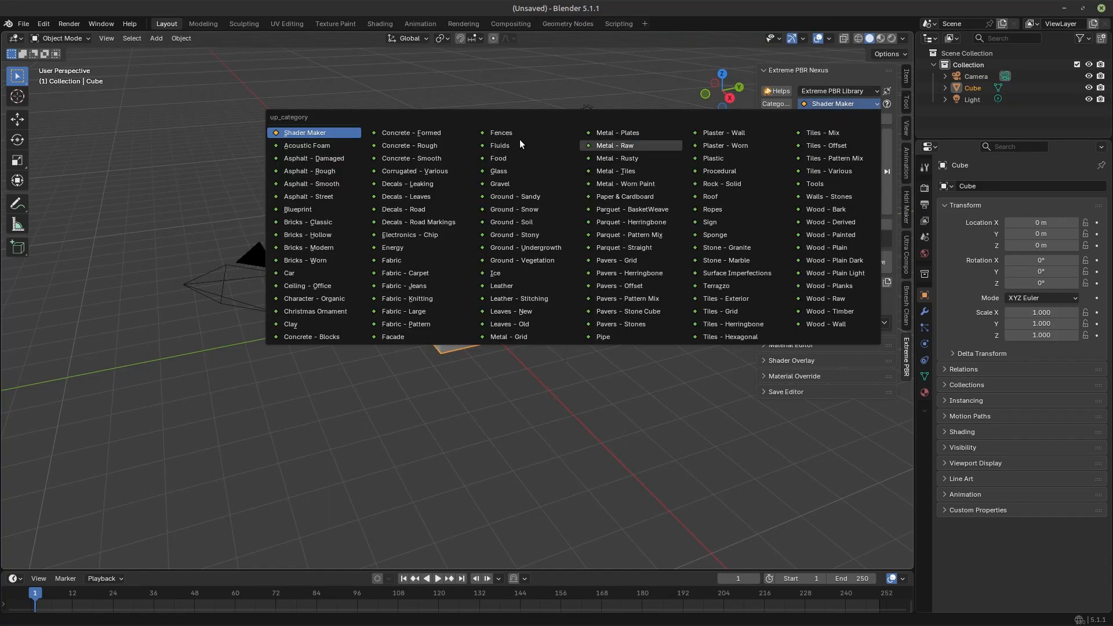
click(323, 146)
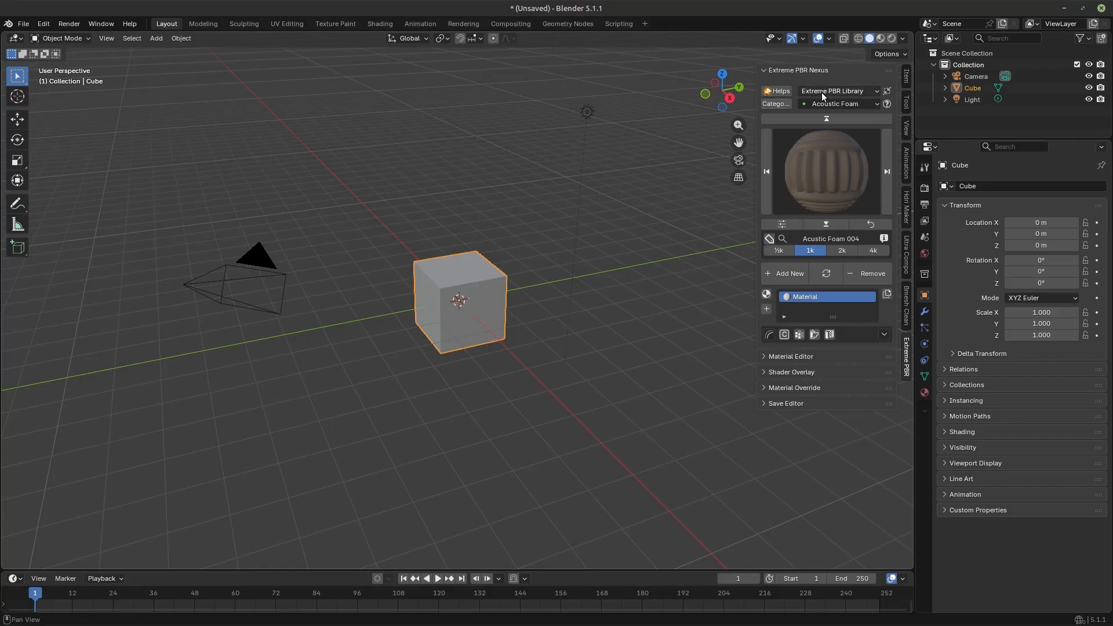
click(829, 131)
click(840, 224)
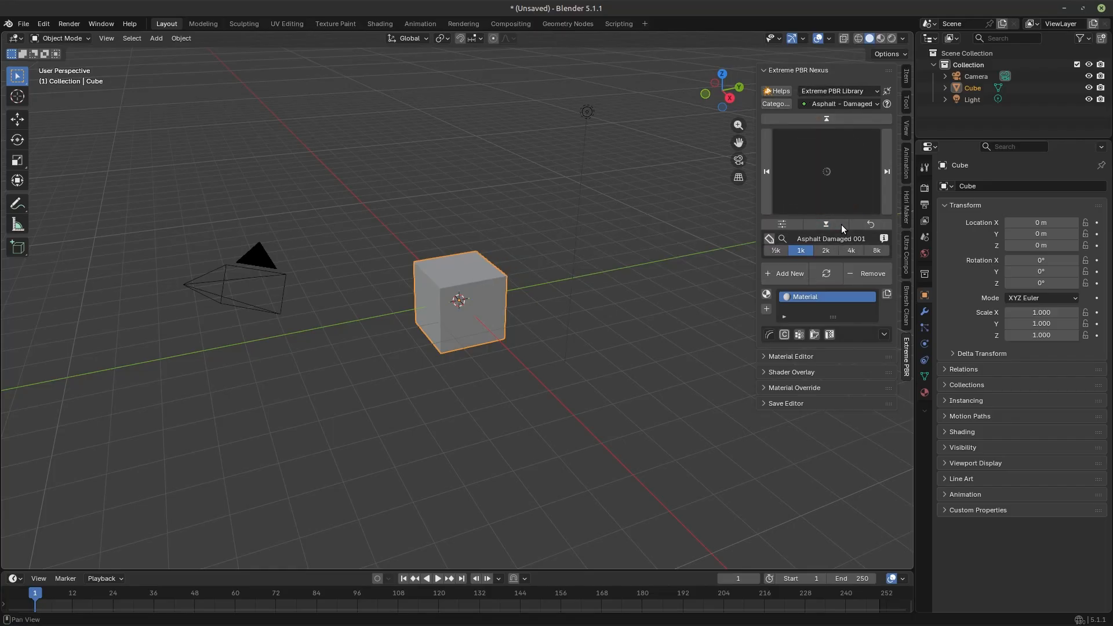
click(854, 185)
click(848, 197)
click(851, 173)
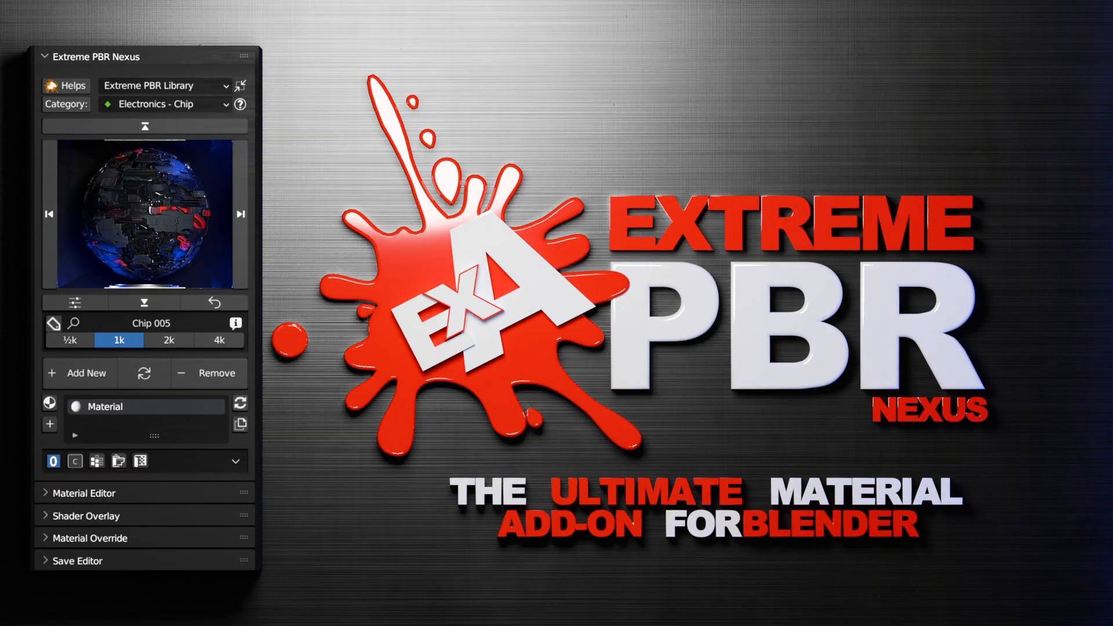